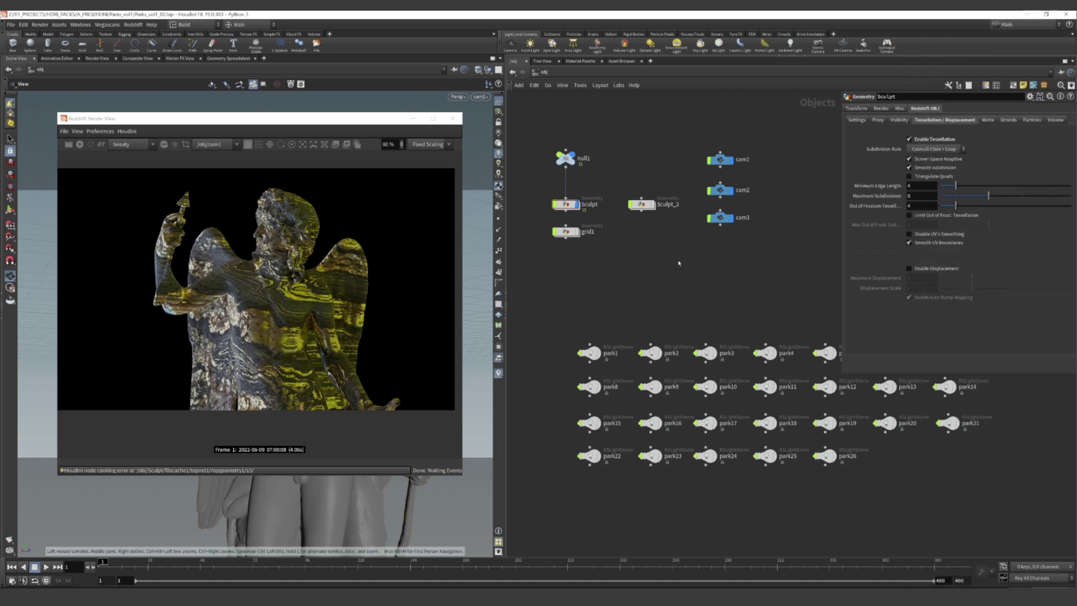
# Step: Put away the Redshift render view and show the light parameters of the park1 dome light
pyautogui.click(450, 118)
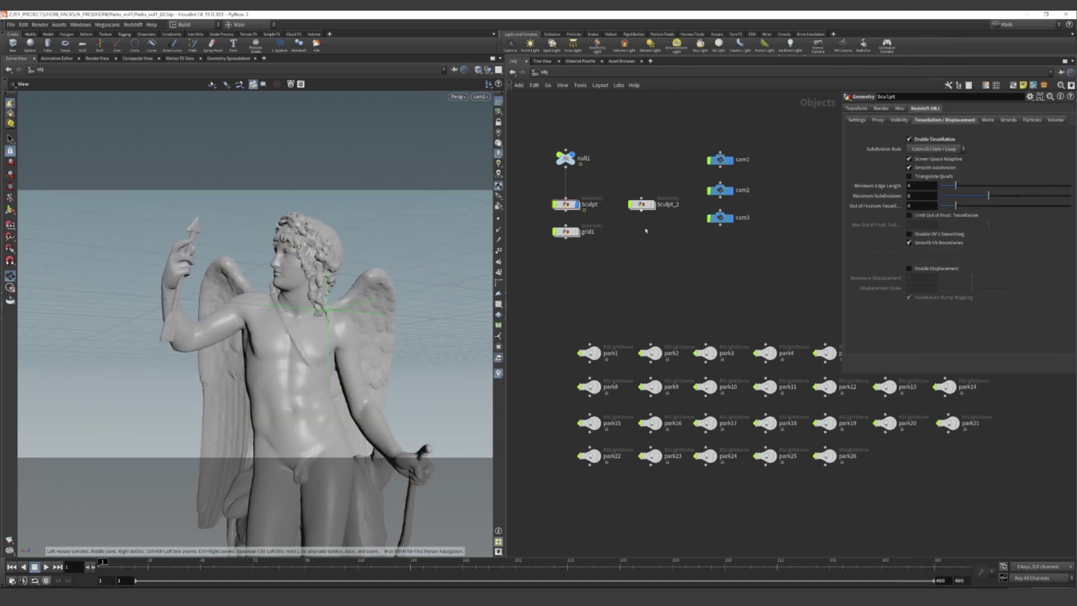
pyautogui.scroll(-3, 585, 279)
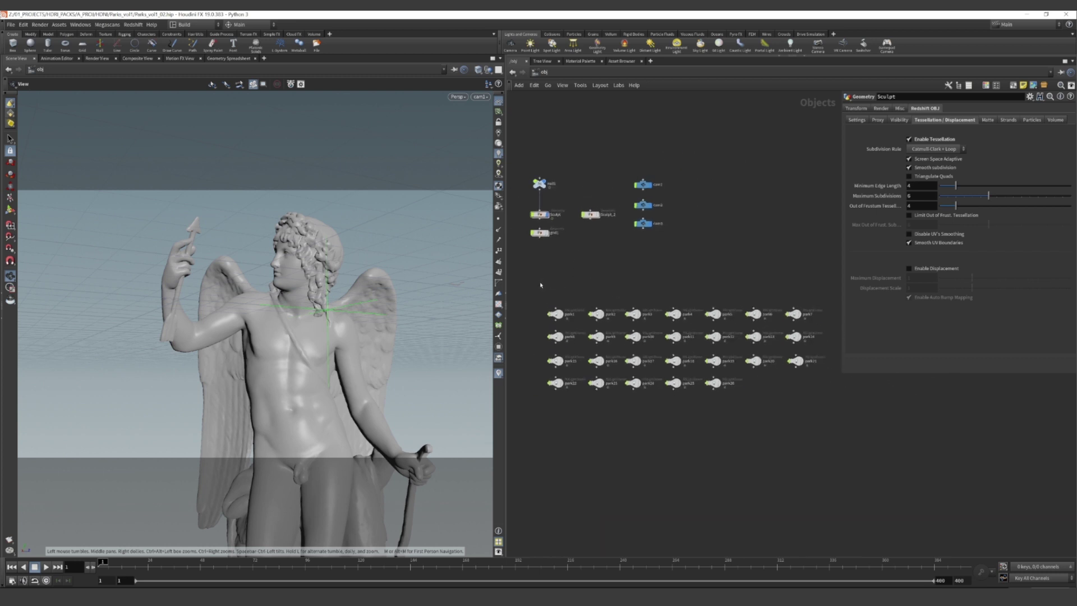
pyautogui.moveTo(542, 273); pyautogui.dragTo(763, 432)
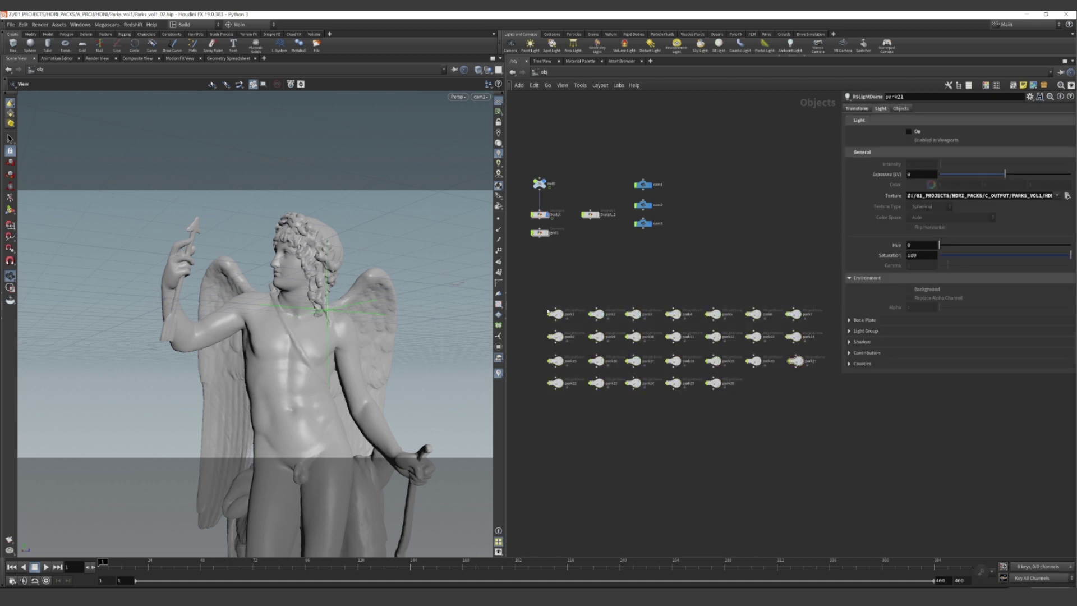
pyautogui.moveTo(534, 294); pyautogui.dragTo(585, 327)
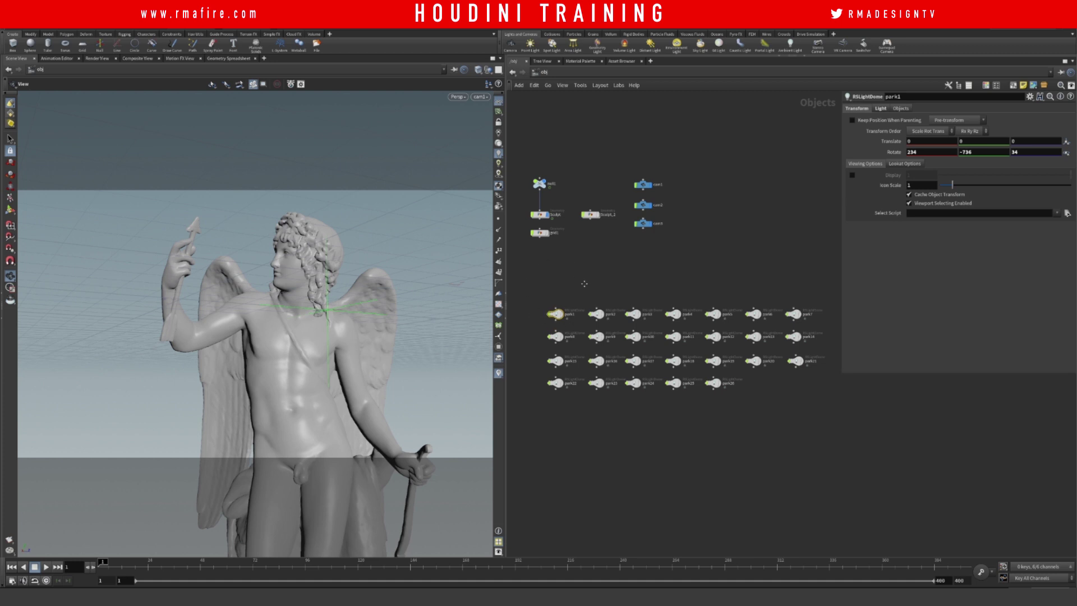
pyautogui.moveTo(585, 284); pyautogui.dragTo(605, 298, button='middle')
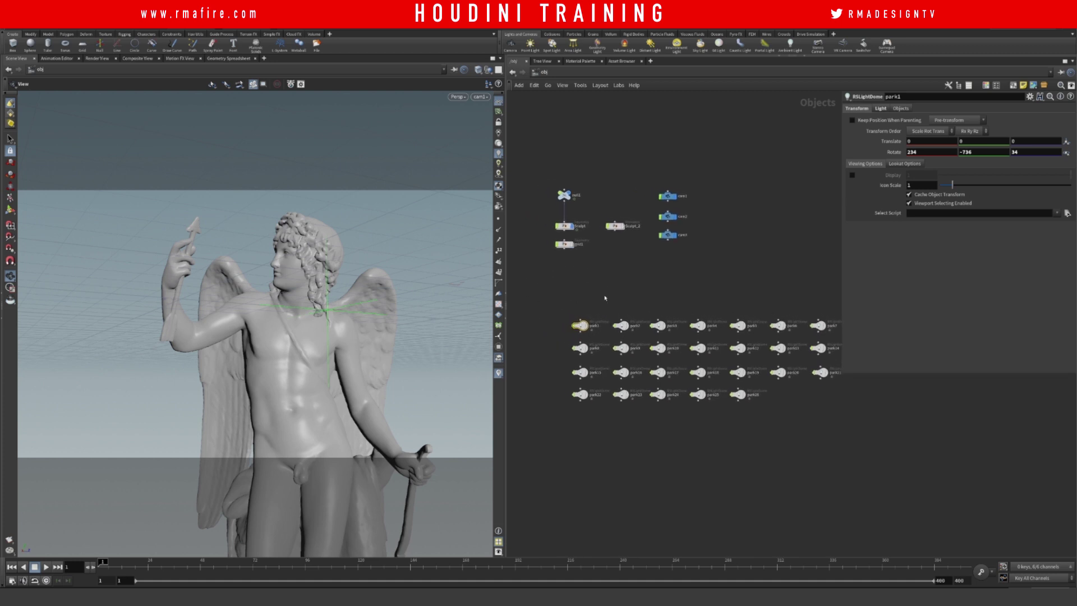
pyautogui.moveTo(563, 298); pyautogui.dragTo(589, 346)
pyautogui.click(581, 326)
pyautogui.click(880, 109)
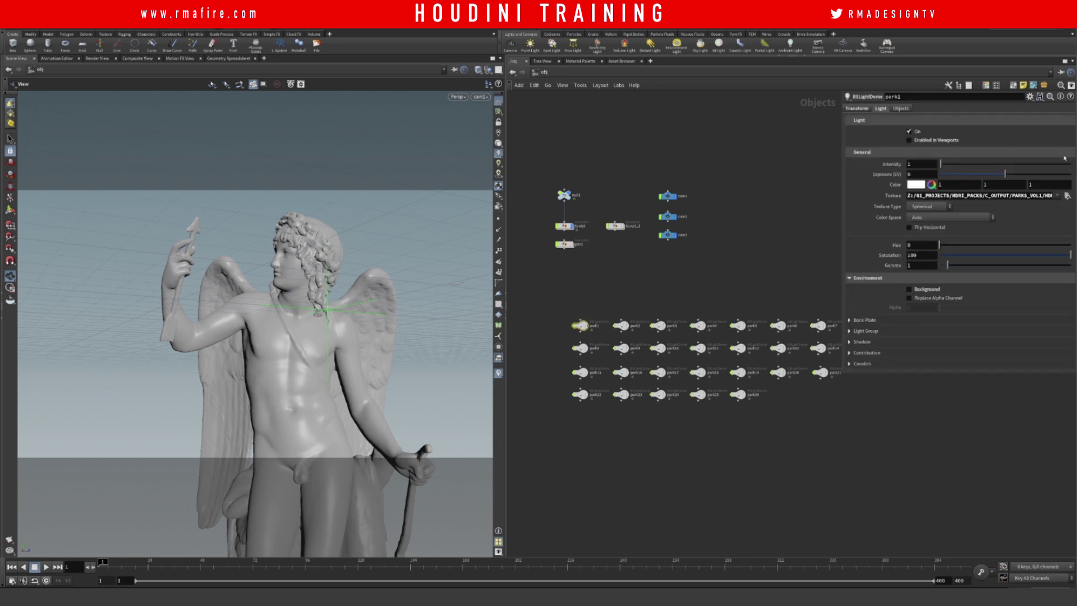
# Step: Copy the HDRI folder path from the park1 texture chooser and close it without choosing a file
pyautogui.click(1067, 195)
pyautogui.click(937, 106)
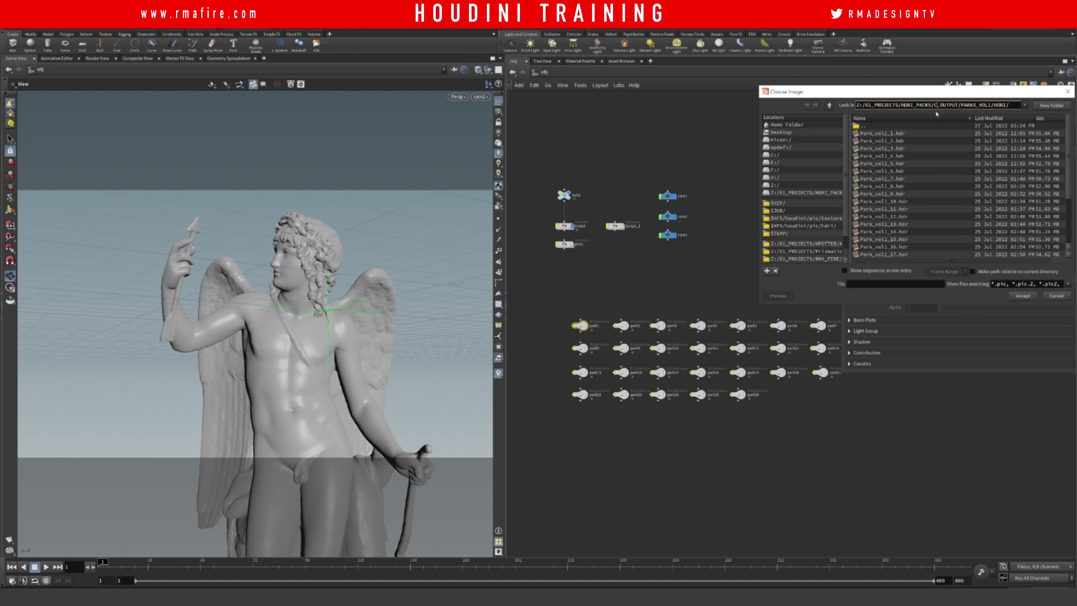
pyautogui.hotkey('ctrl', 'a')
pyautogui.hotkey('ctrl', 'c')
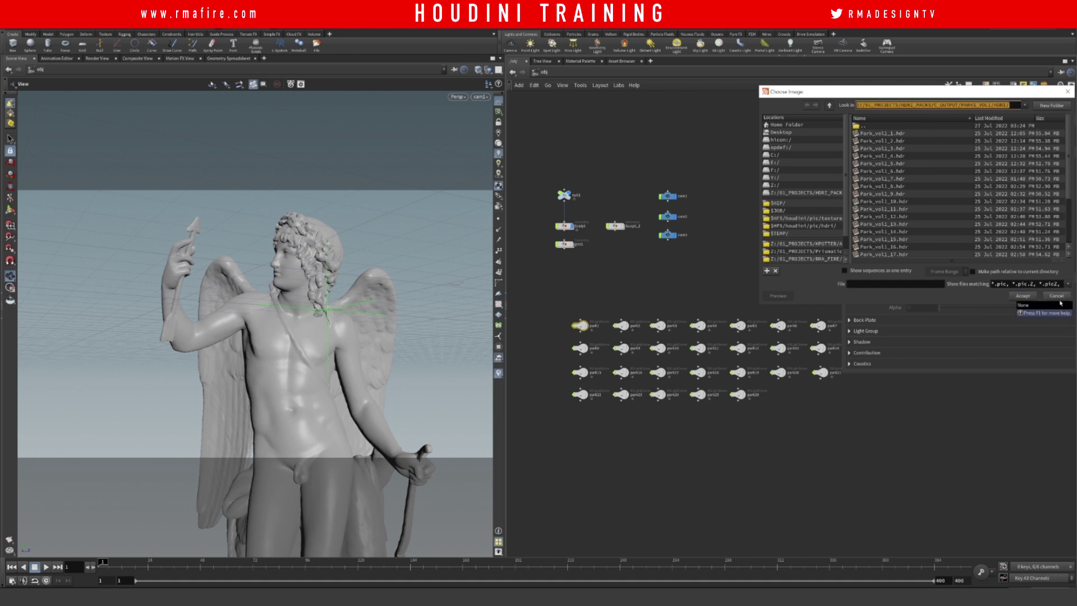
pyautogui.click(1057, 296)
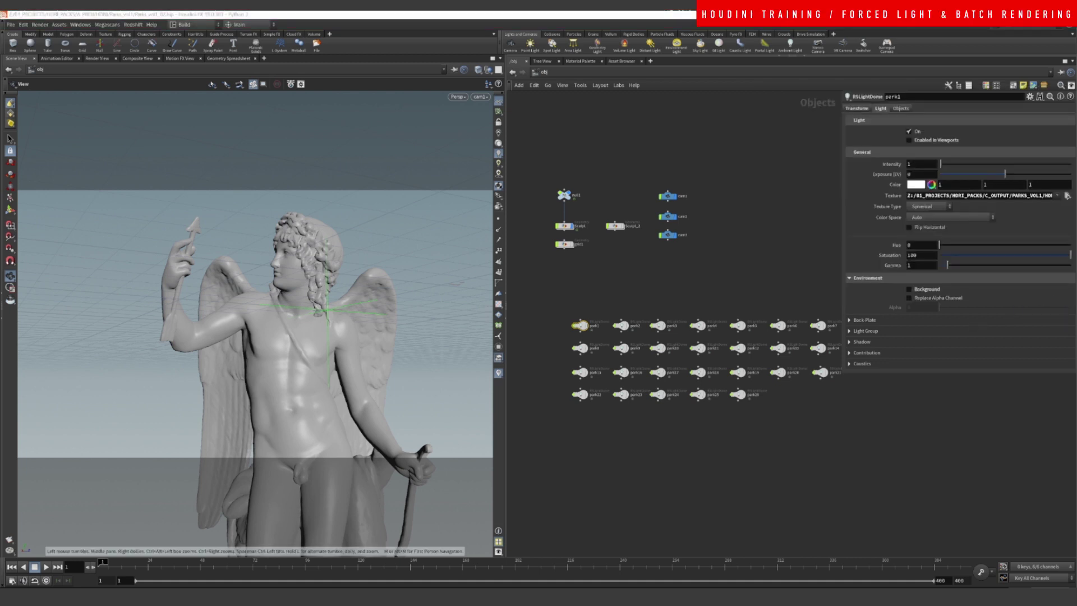
# Step: Switch to File Explorer, open the copied HDRI folder path to view the Park_vol1 HDR files, and return to Houdini
pyautogui.click(392, 594)
pyautogui.click(721, 239)
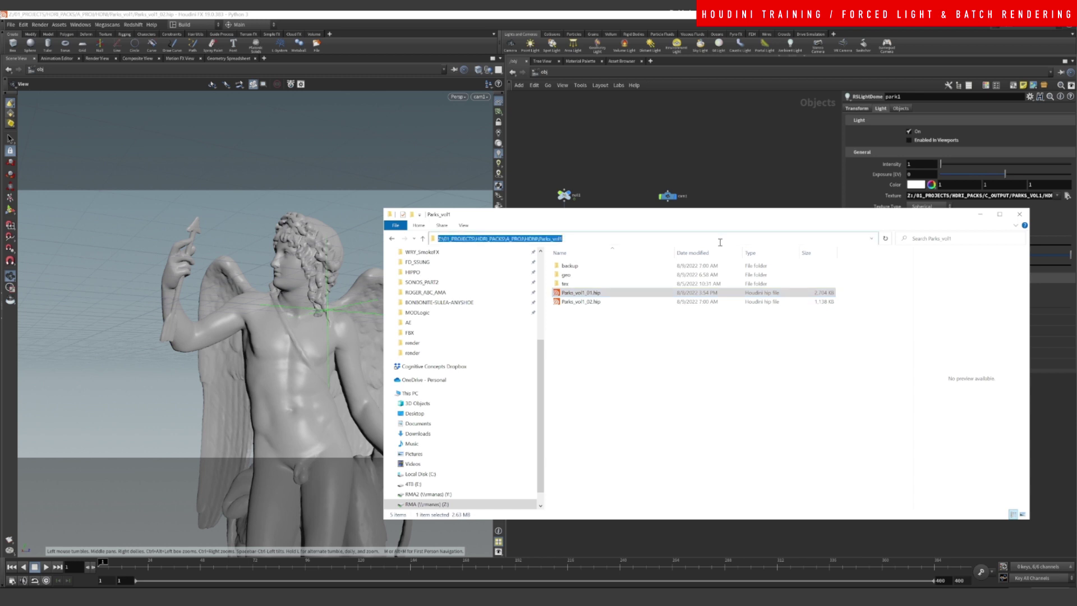
pyautogui.hotkey('ctrl', 'v')
pyautogui.press('Return')
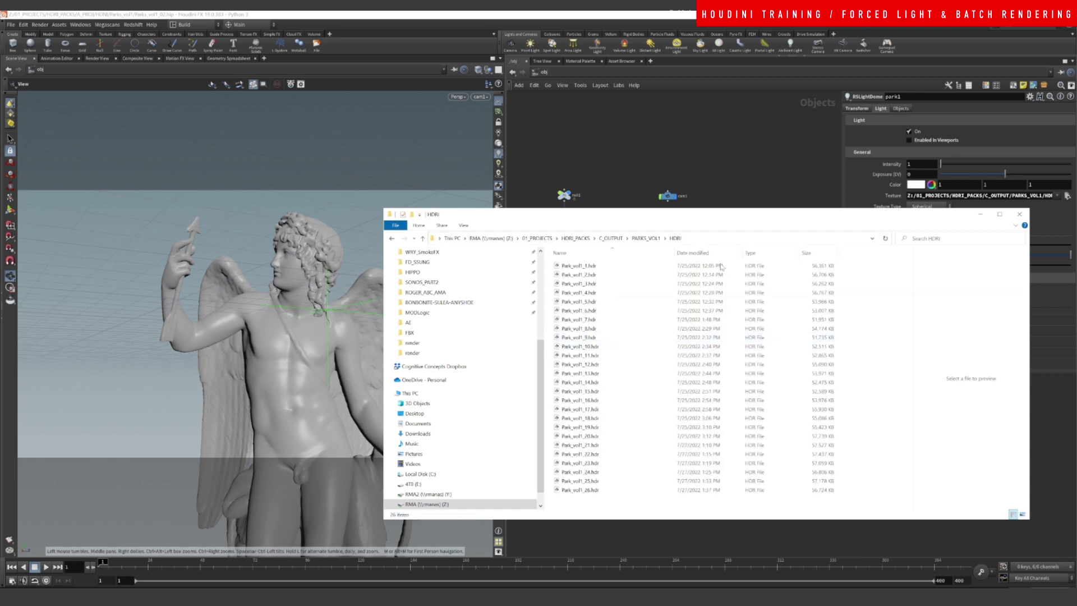
pyautogui.moveTo(719, 216); pyautogui.dragTo(663, 136)
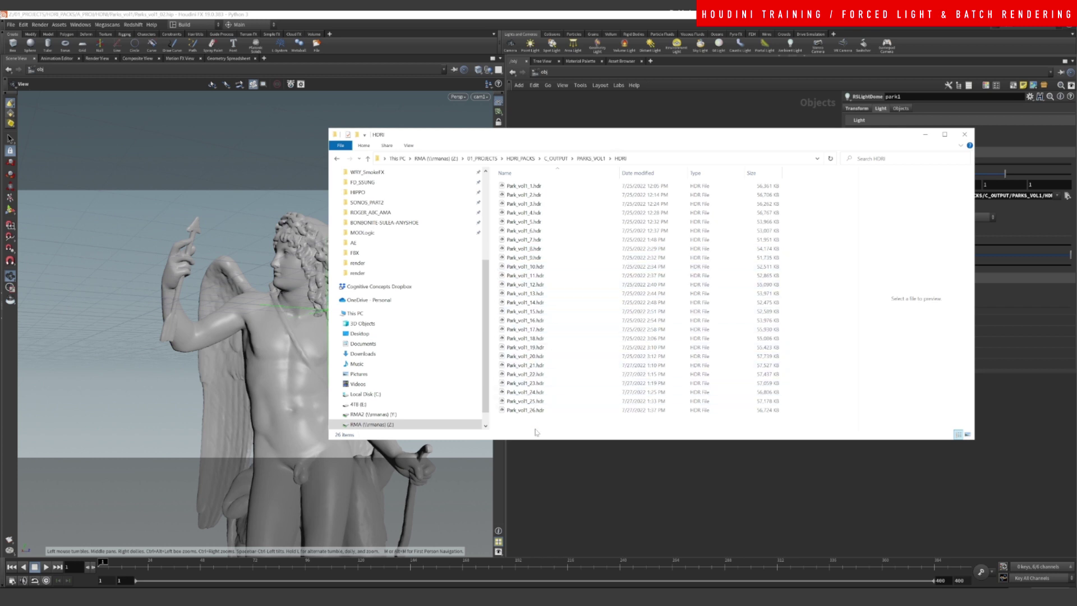
pyautogui.moveTo(537, 426); pyautogui.dragTo(566, 429)
pyautogui.click(605, 518)
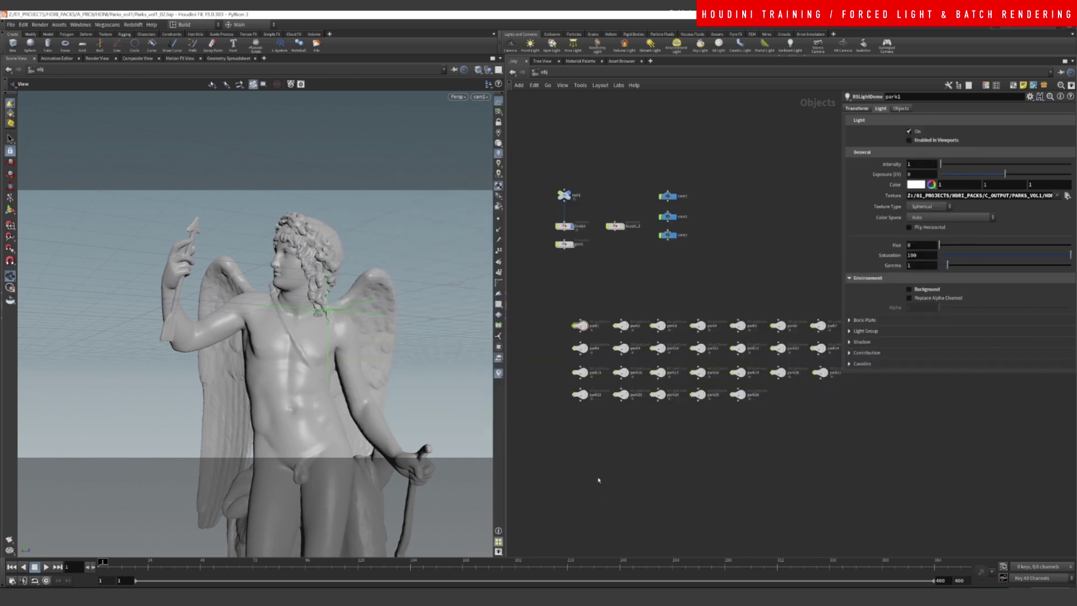
# Step: Open the out network, select the Park_1 Redshift node and move the Park_5 node slightly further below Park_4
pyautogui.click(594, 307)
pyautogui.moveTo(627, 286); pyautogui.dragTo(660, 275, button='middle')
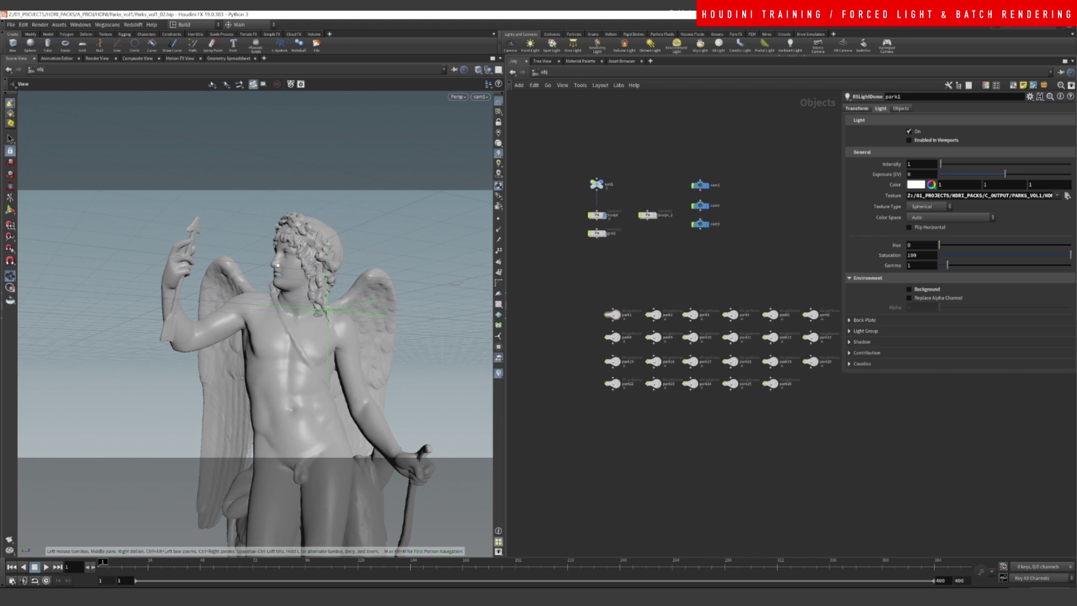
pyautogui.moveTo(612, 257); pyautogui.dragTo(541, 249, button='middle')
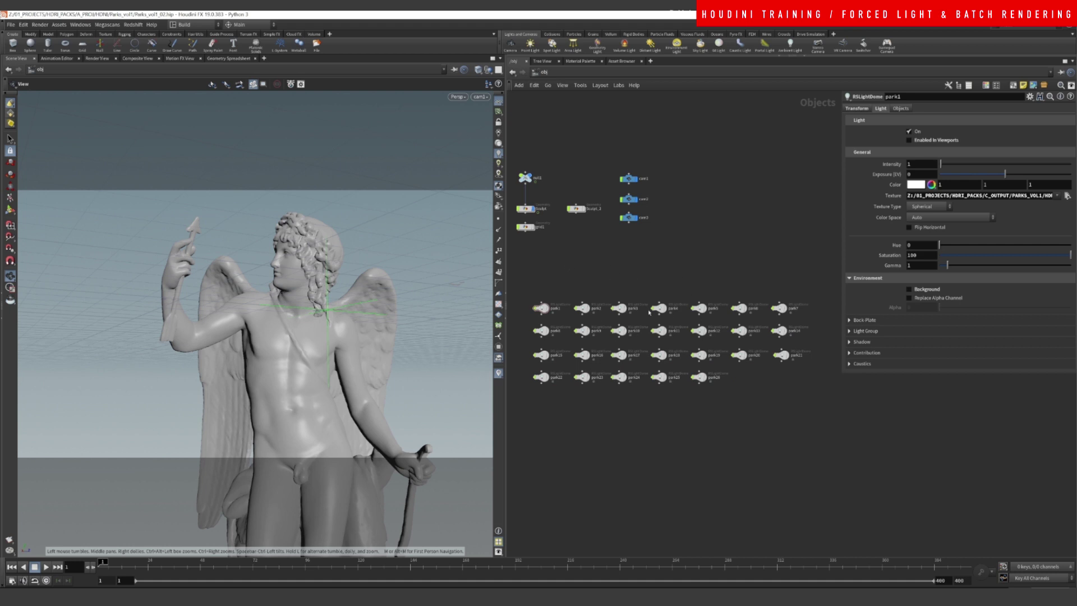
pyautogui.moveTo(632, 279); pyautogui.dragTo(663, 277, button='middle')
pyautogui.click(557, 75)
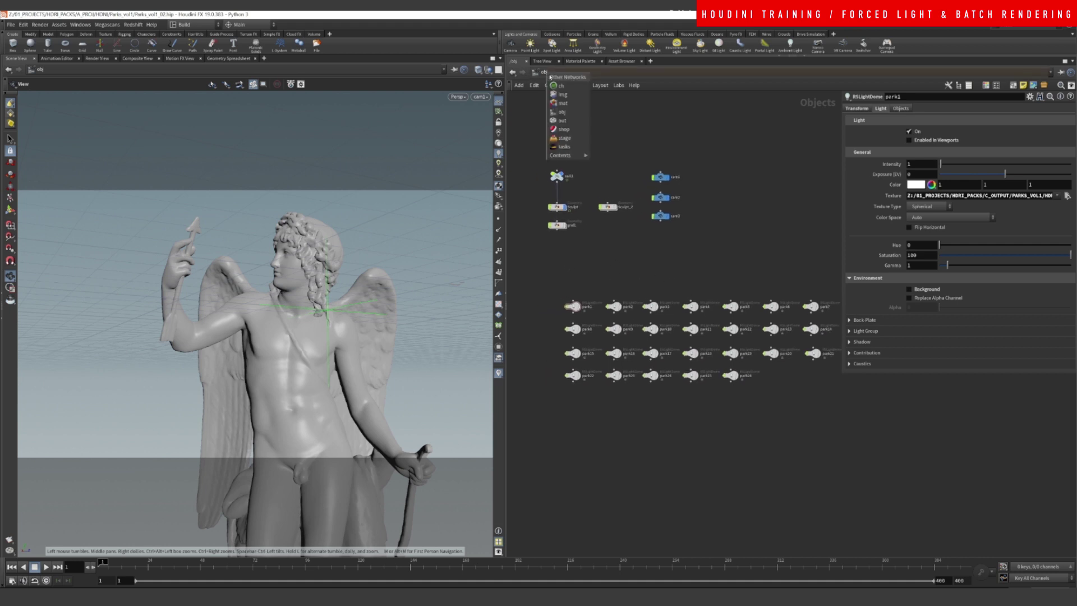
pyautogui.click(561, 128)
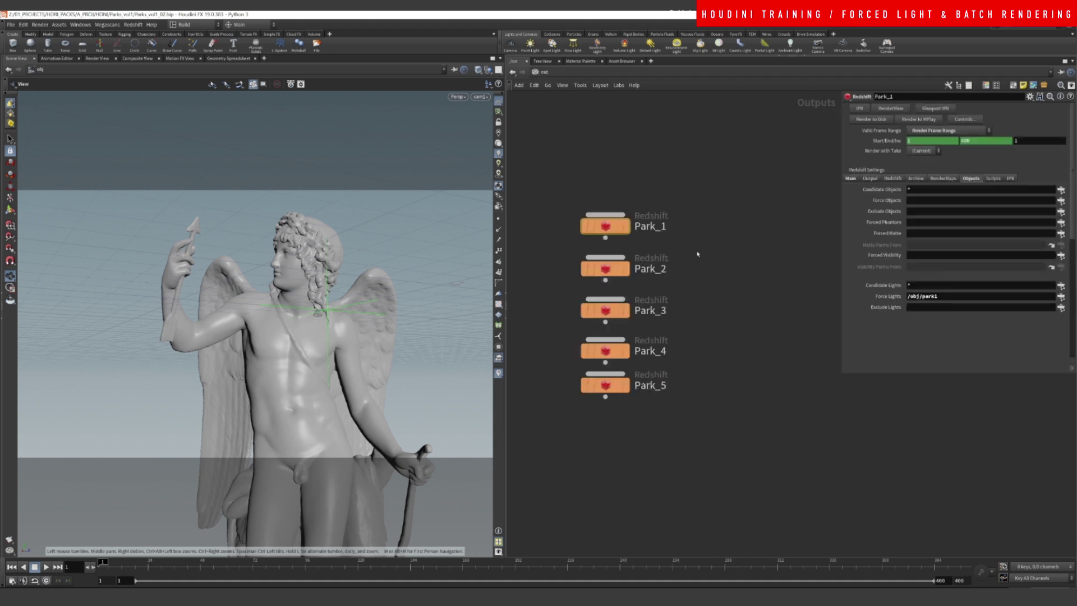
pyautogui.moveTo(574, 194); pyautogui.dragTo(629, 234)
pyautogui.moveTo(723, 202); pyautogui.dragTo(674, 149, button='middle')
pyautogui.click(721, 229)
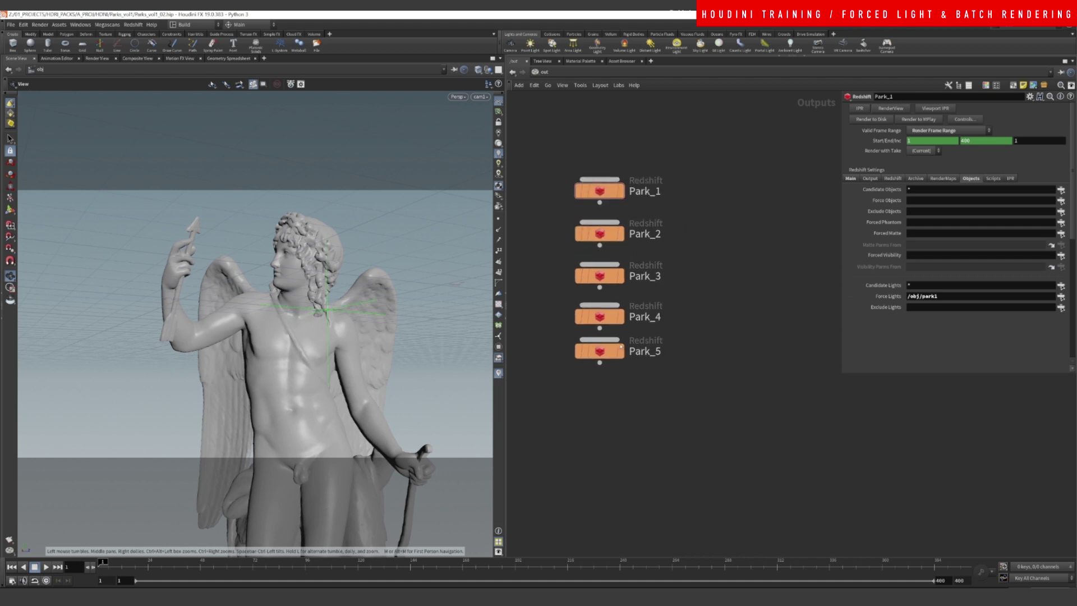
pyautogui.moveTo(611, 356); pyautogui.dragTo(610, 368)
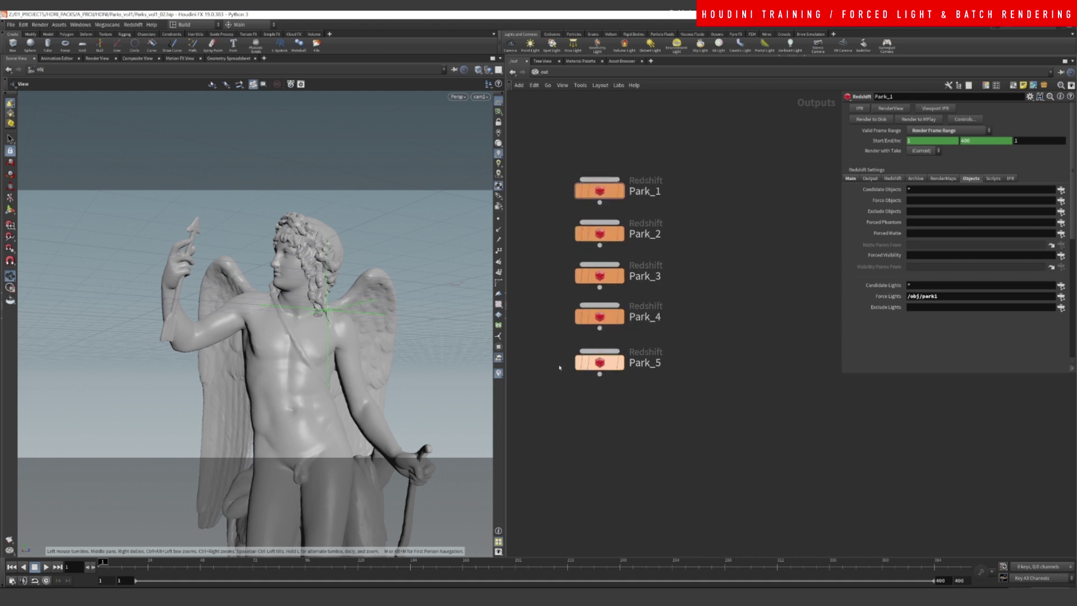
# Step: Return to the obj network, select cam1 and look through the scene cameras in the viewport, ending on cam1
pyautogui.click(544, 72)
pyautogui.click(563, 117)
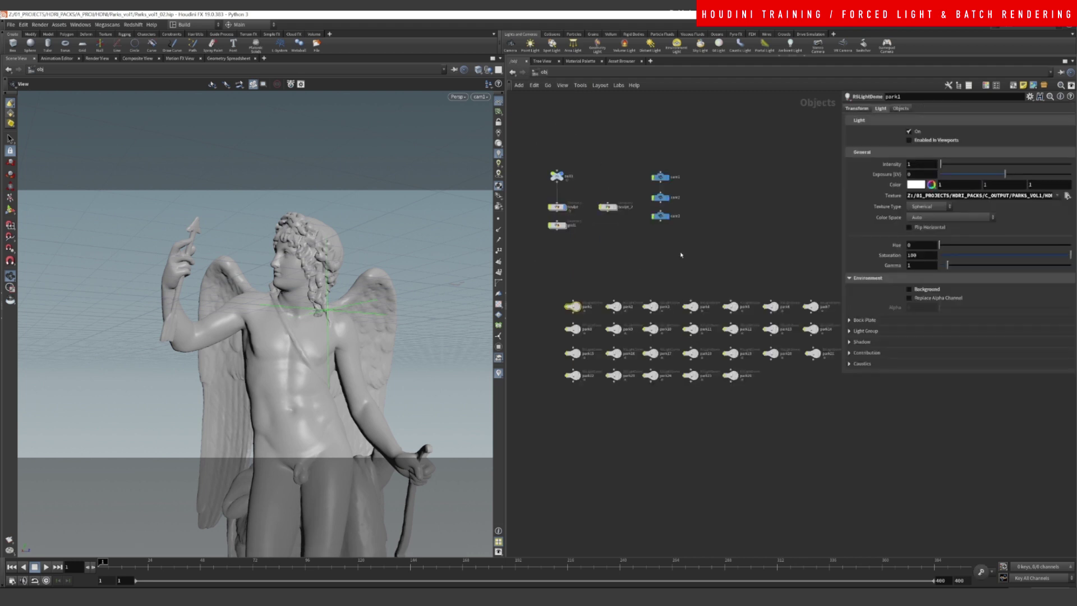
pyautogui.scroll(5, 681, 255)
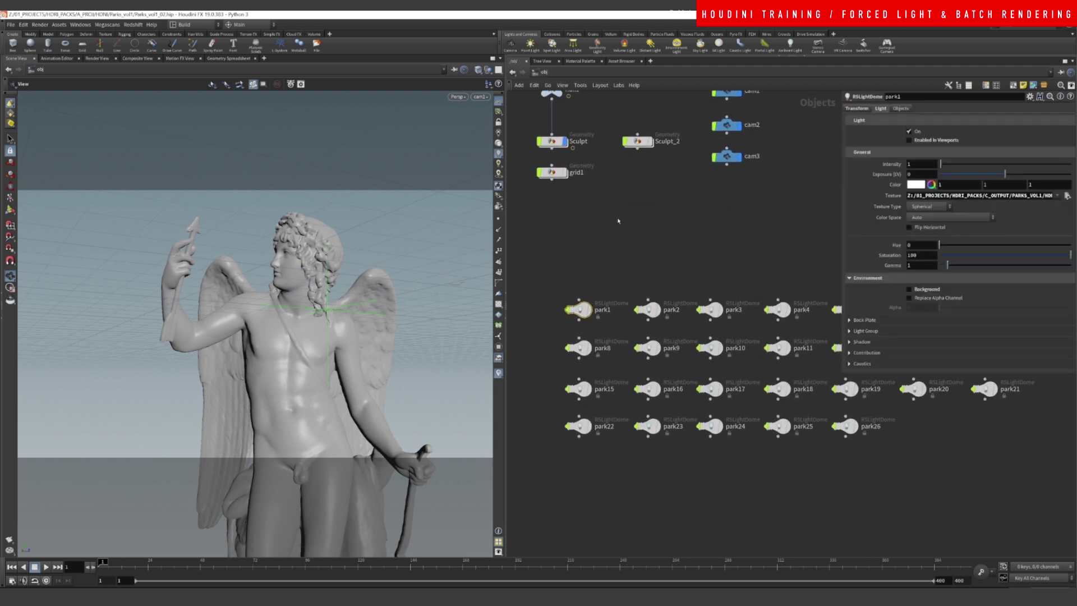
pyautogui.moveTo(619, 220); pyautogui.dragTo(630, 274, button='middle')
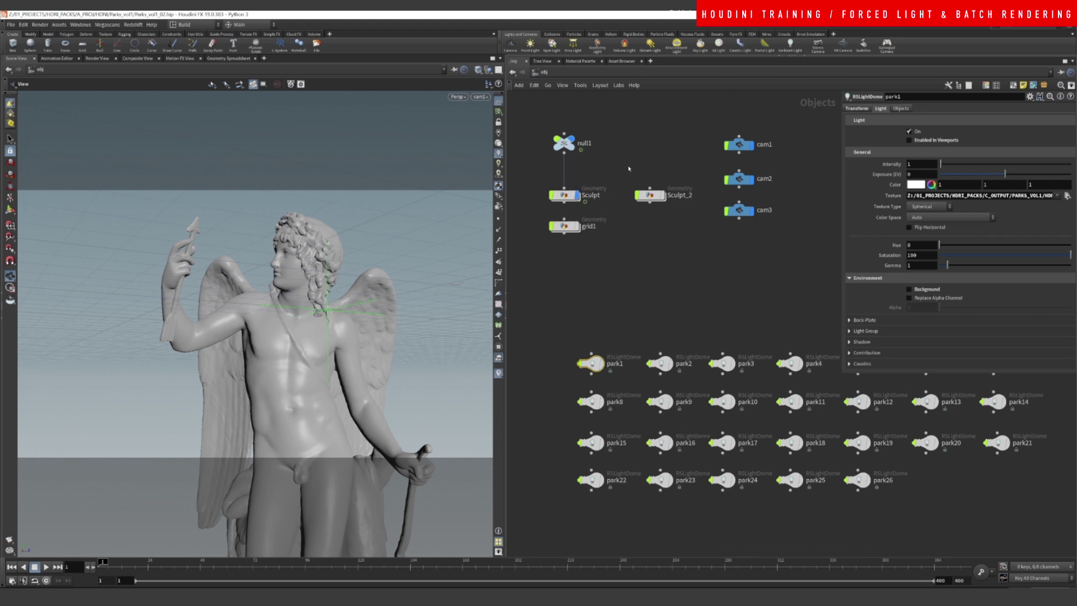
pyautogui.moveTo(704, 128); pyautogui.dragTo(754, 151)
pyautogui.click(481, 97)
pyautogui.click(484, 145)
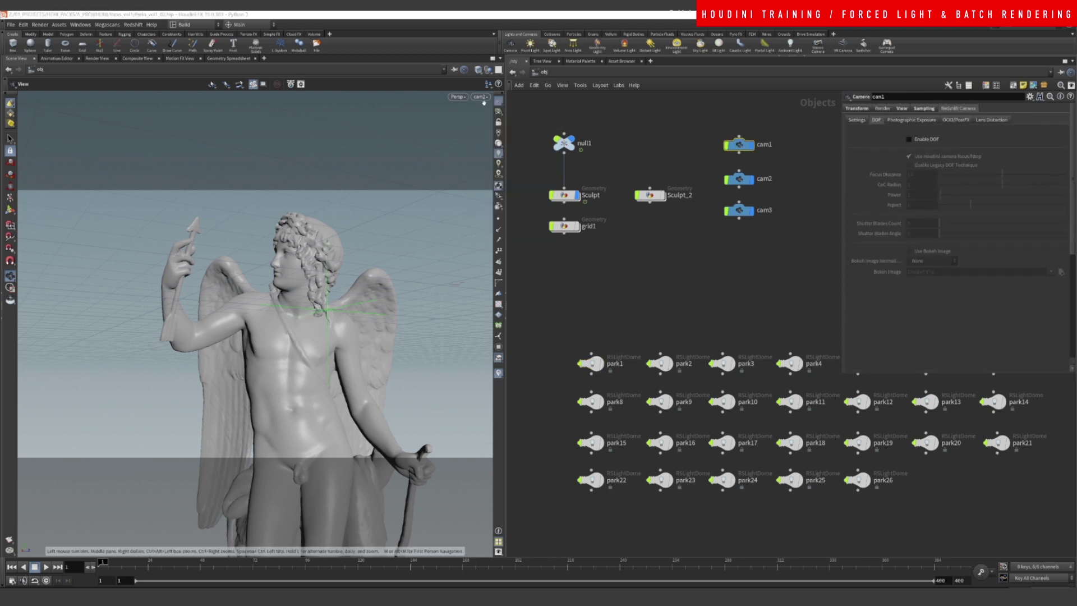
pyautogui.click(480, 98)
pyautogui.click(483, 136)
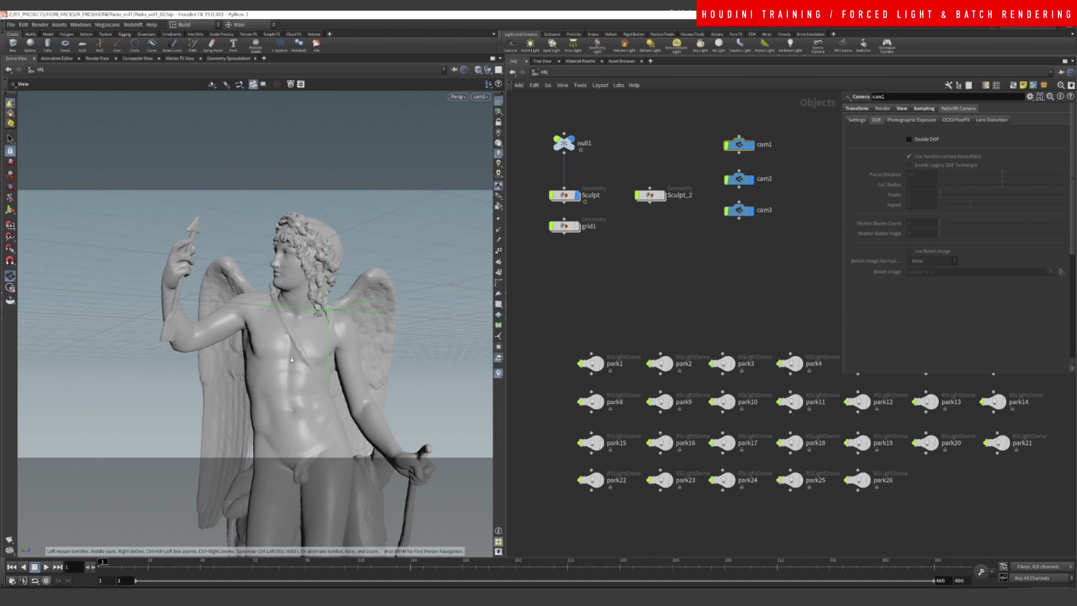
# Step: Orbit out of cam1 to an overview of the statue and create a new camera from that view
pyautogui.moveTo(368, 274); pyautogui.dragTo(315, 168, button='right')
pyautogui.moveTo(314, 168); pyautogui.dragTo(712, 205)
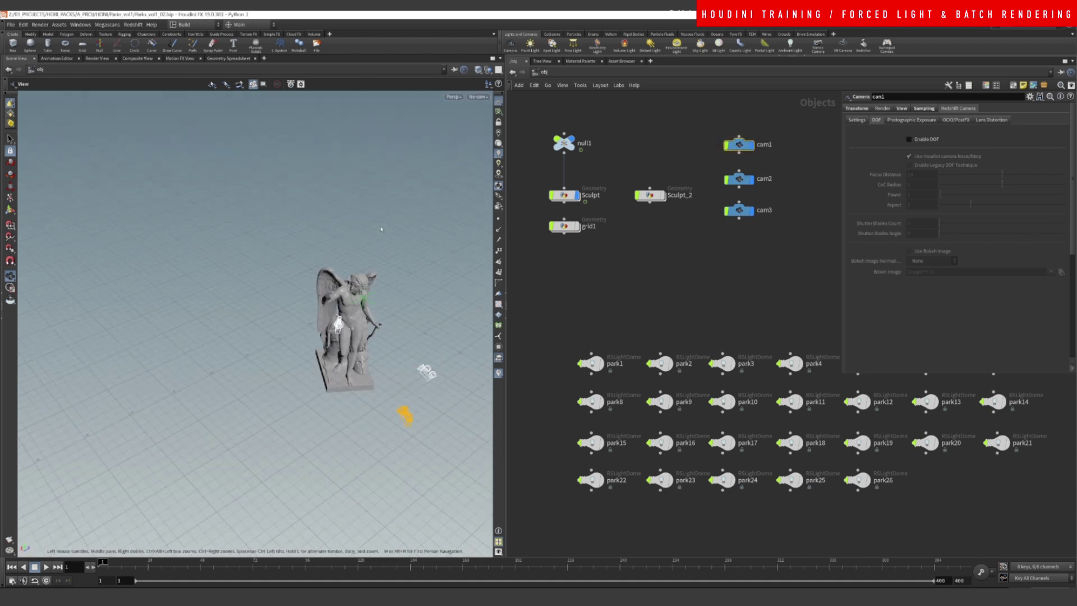
pyautogui.press('q')
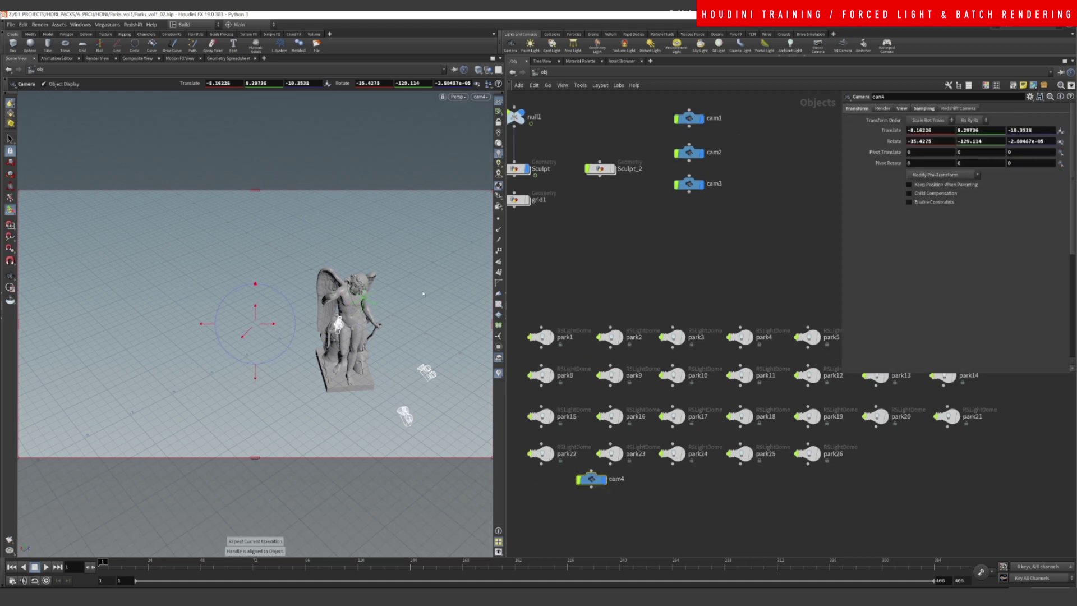
pyautogui.press('z')
# Step: Select cam1, view the scene from above and check its focus plane against the statue with the Focus Handle
pyautogui.click(690, 119)
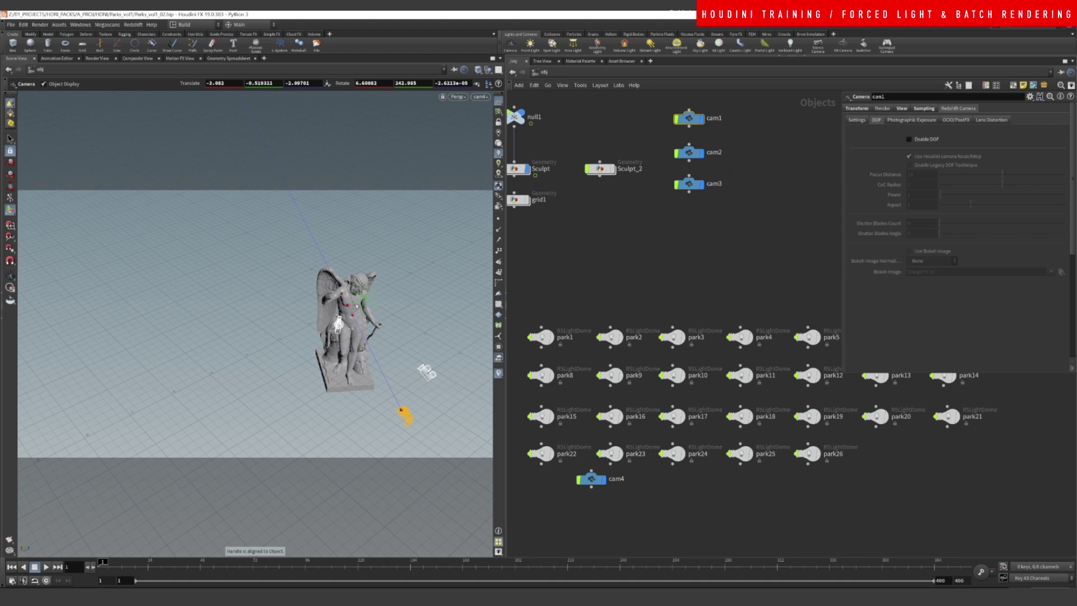
pyautogui.press('Escape')
pyautogui.keyDown('alt'); pyautogui.moveTo(352, 341); pyautogui.dragTo(354, 316); pyautogui.keyUp('alt')
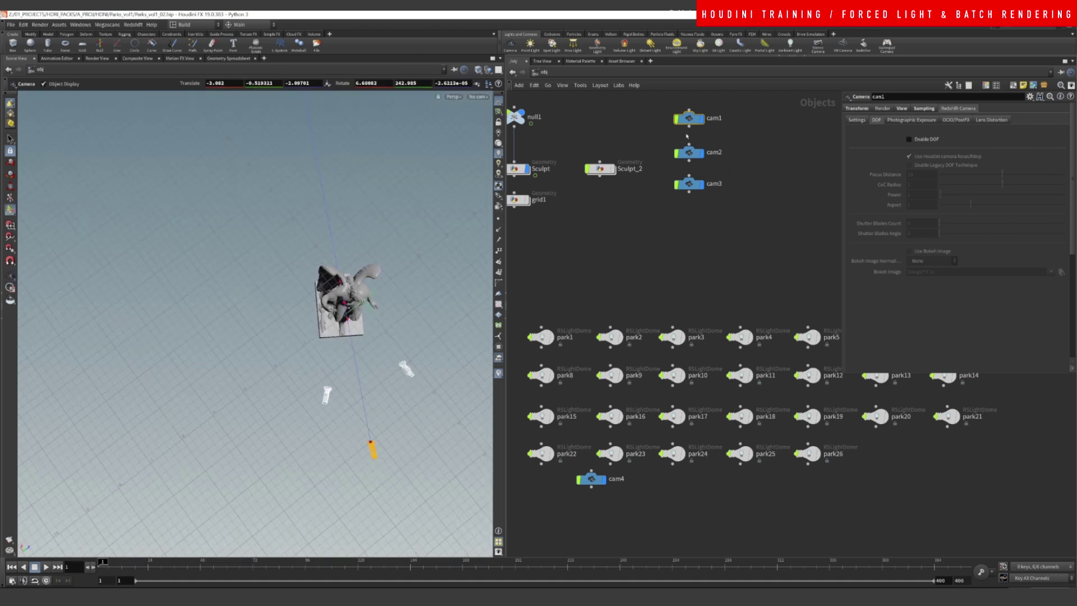
pyautogui.rightClick(345, 303)
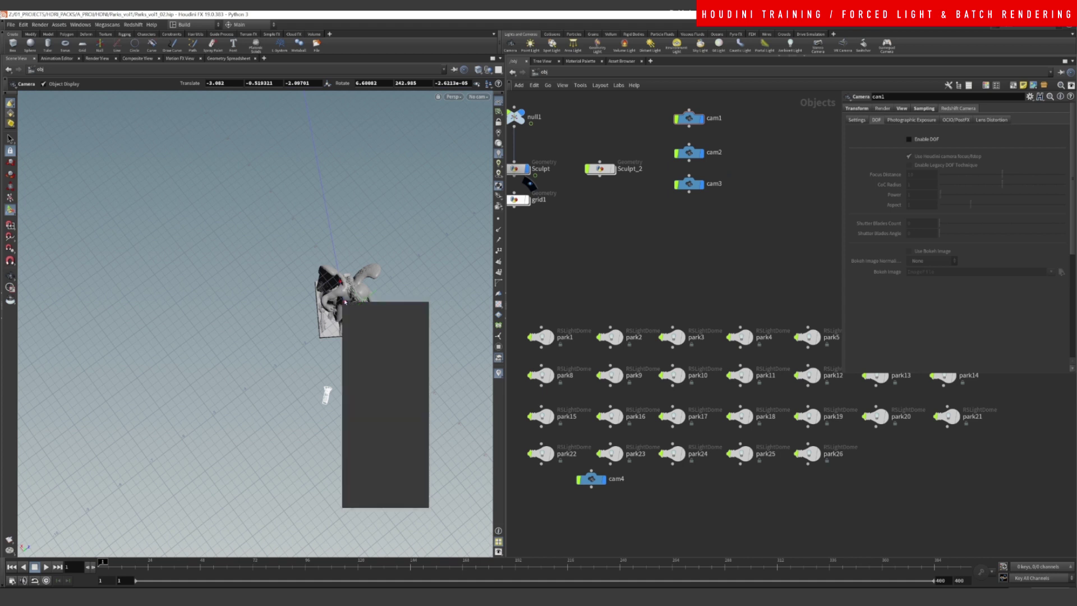
pyautogui.rightClick(344, 303)
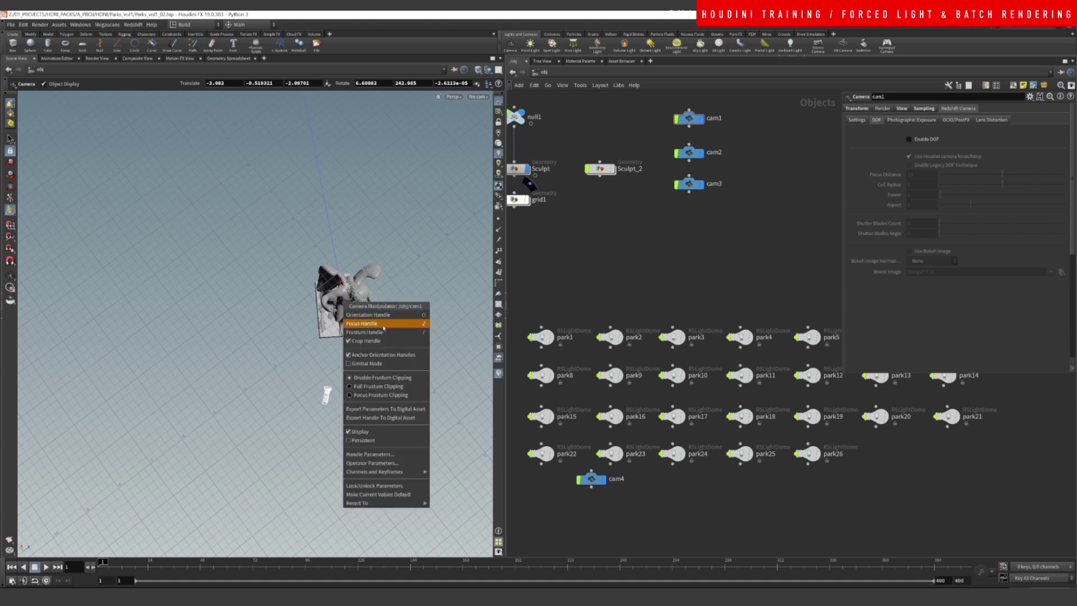
pyautogui.click(364, 325)
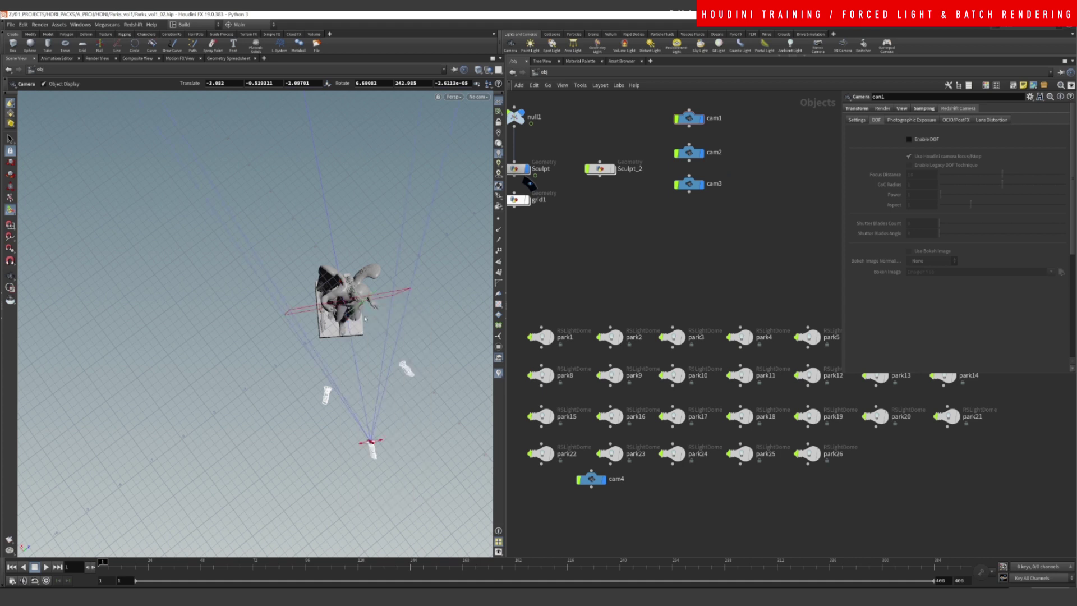
pyautogui.rightClick(347, 303)
pyautogui.press('Escape')
pyautogui.rightClick(347, 304)
pyautogui.click(365, 324)
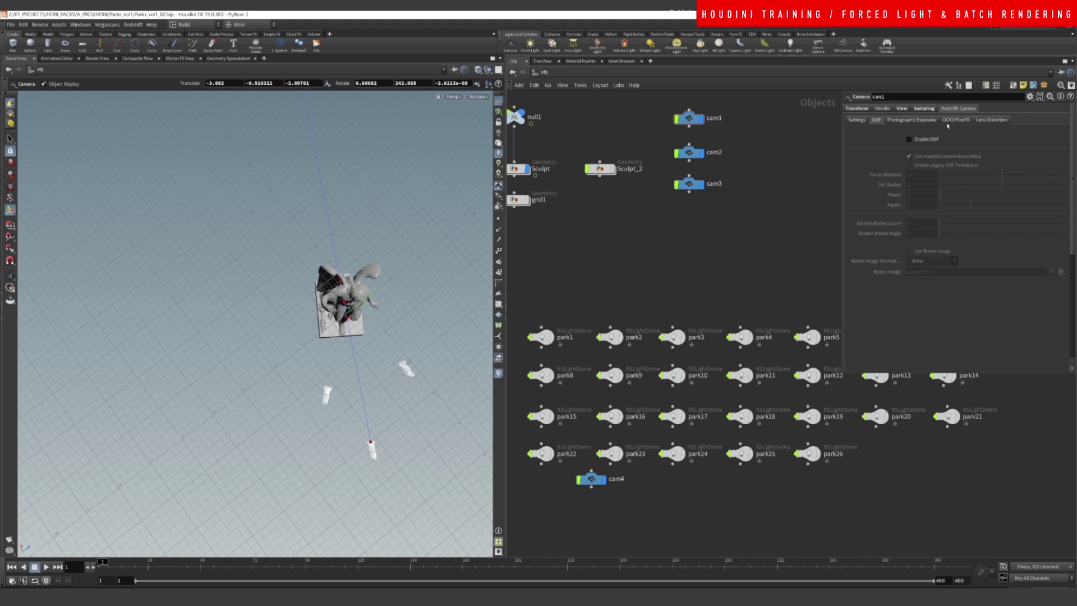
# Step: Enable depth of field in cam1's Redshift camera settings and look through cam1 in the viewport
pyautogui.click(909, 139)
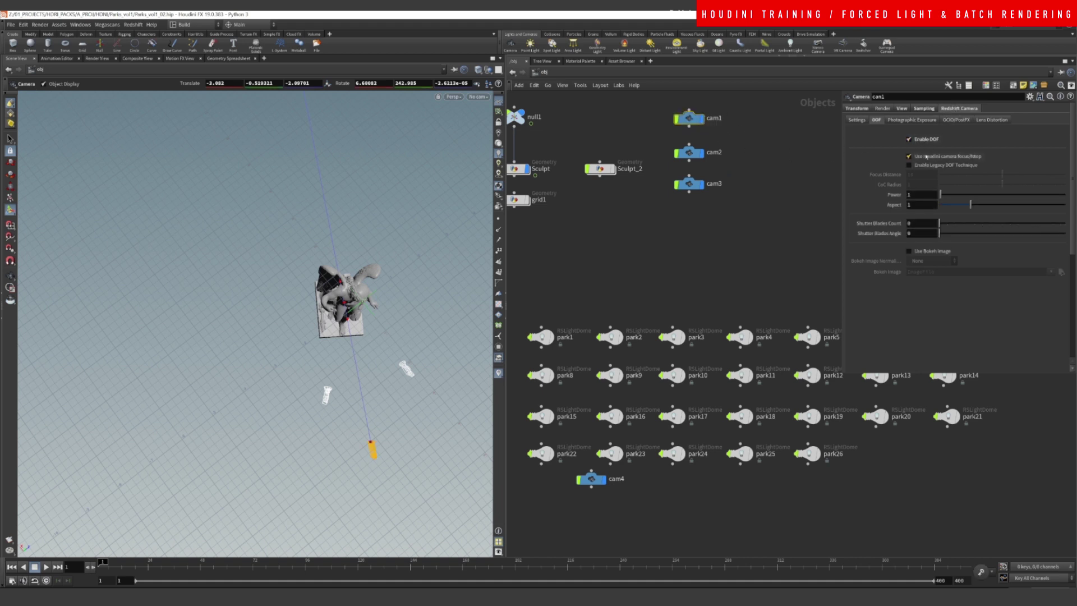
pyautogui.click(479, 97)
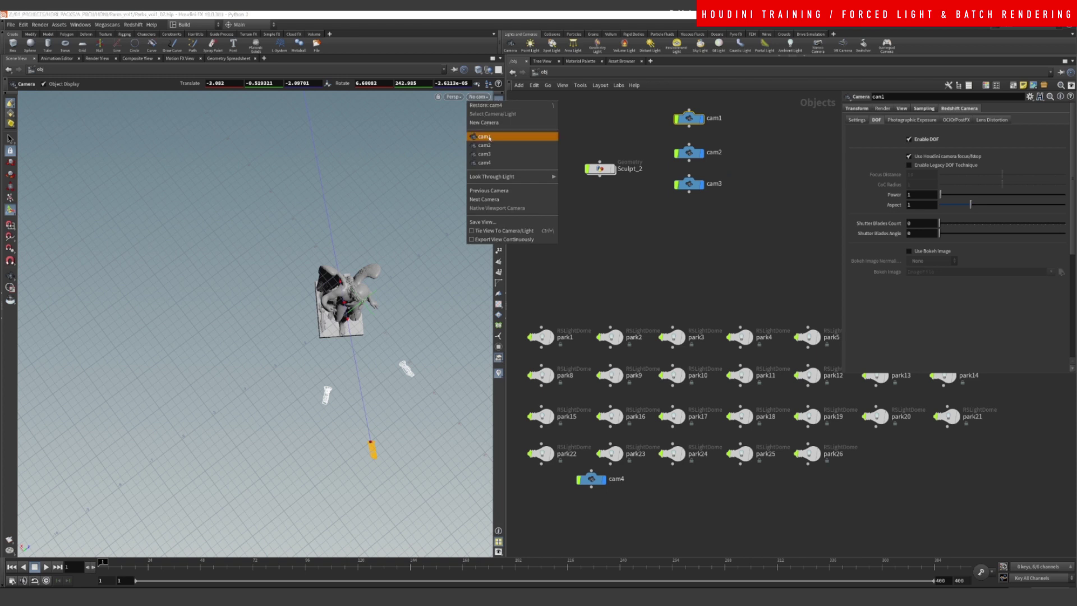
pyautogui.click(494, 137)
# Step: Select the park1 dome light and choose Park_vol1_1.hdr from the HDRI folder as its texture
pyautogui.click(710, 252)
pyautogui.moveTo(632, 282); pyautogui.dragTo(671, 212, button='middle')
pyautogui.scroll(-4, 670, 210)
pyautogui.moveTo(643, 334); pyautogui.dragTo(753, 102)
pyautogui.scroll(5, 645, 222)
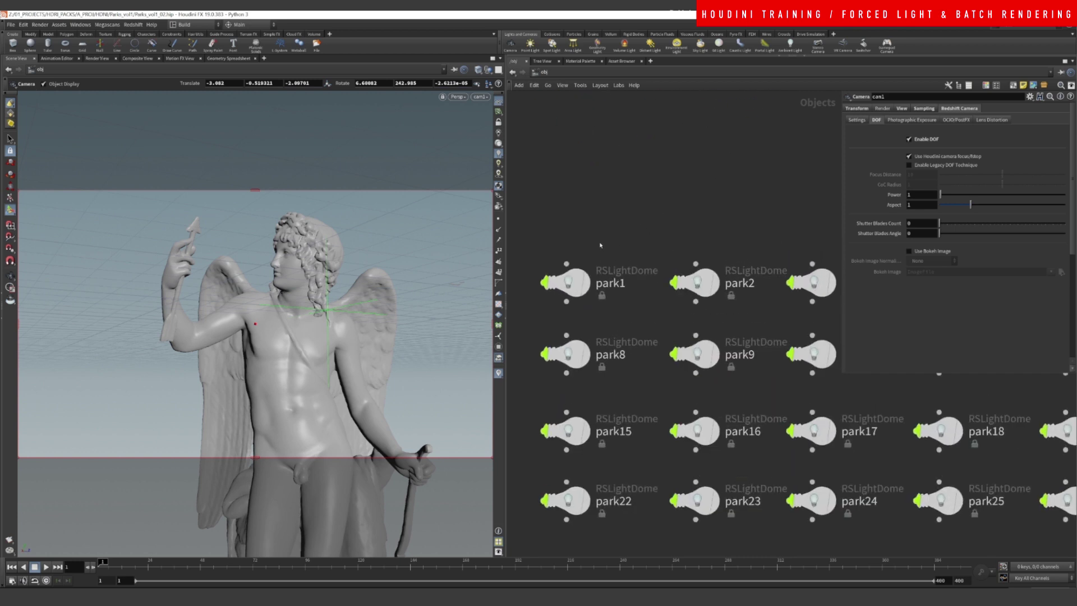
pyautogui.click(570, 284)
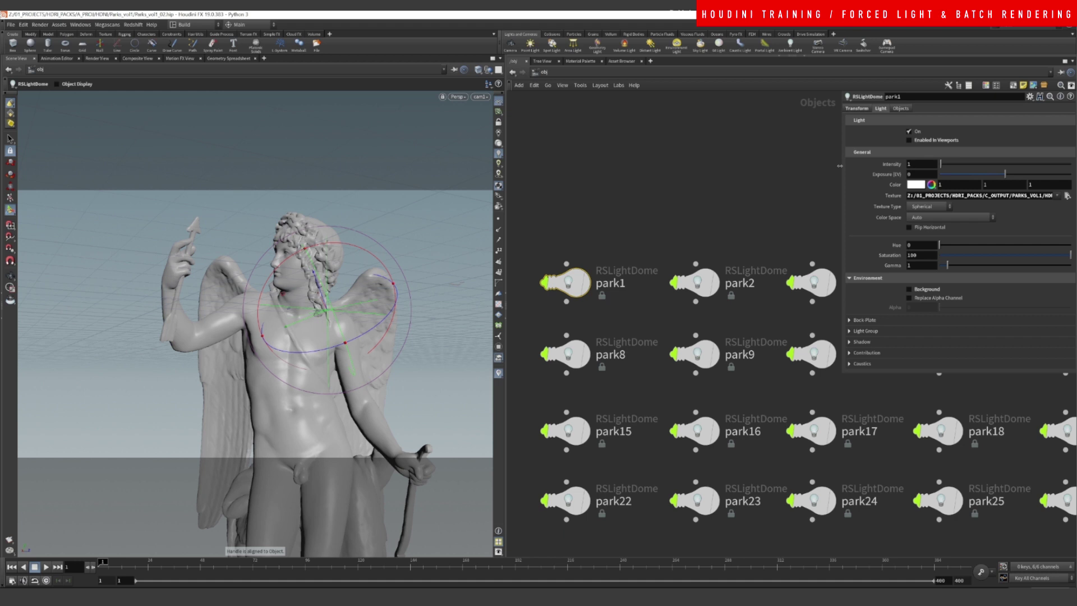
pyautogui.moveTo(843, 170); pyautogui.dragTo(722, 170)
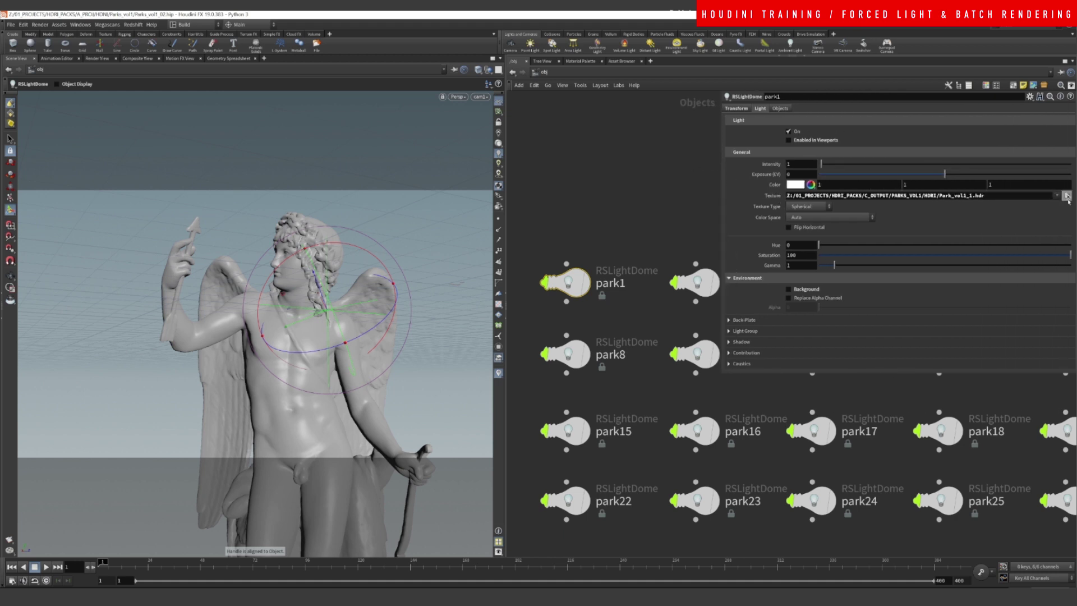
pyautogui.click(1067, 196)
pyautogui.click(892, 133)
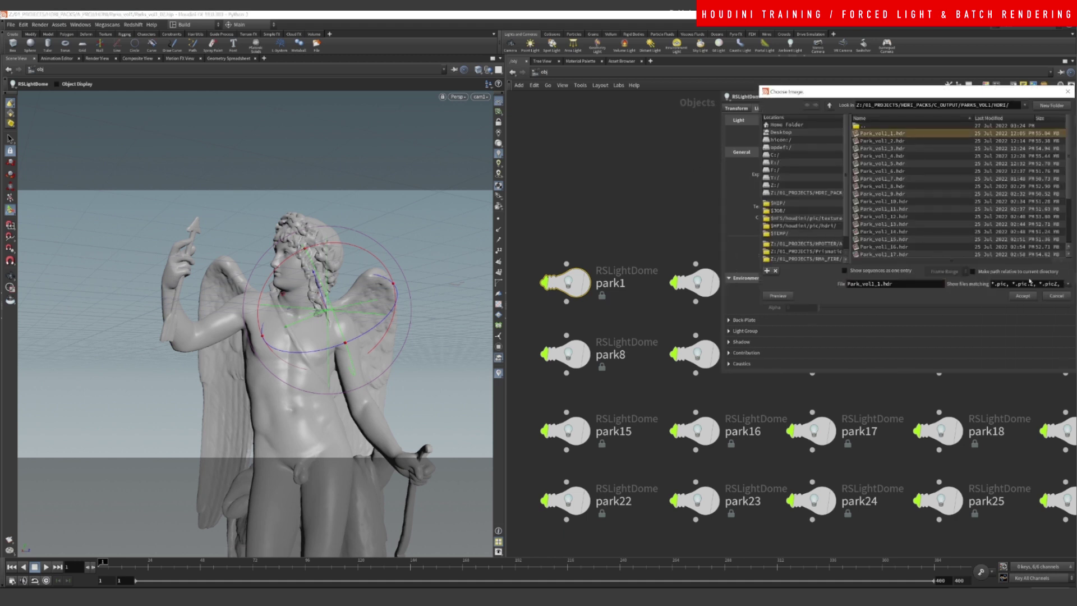
pyautogui.click(1023, 296)
pyautogui.scroll(-5, 609, 189)
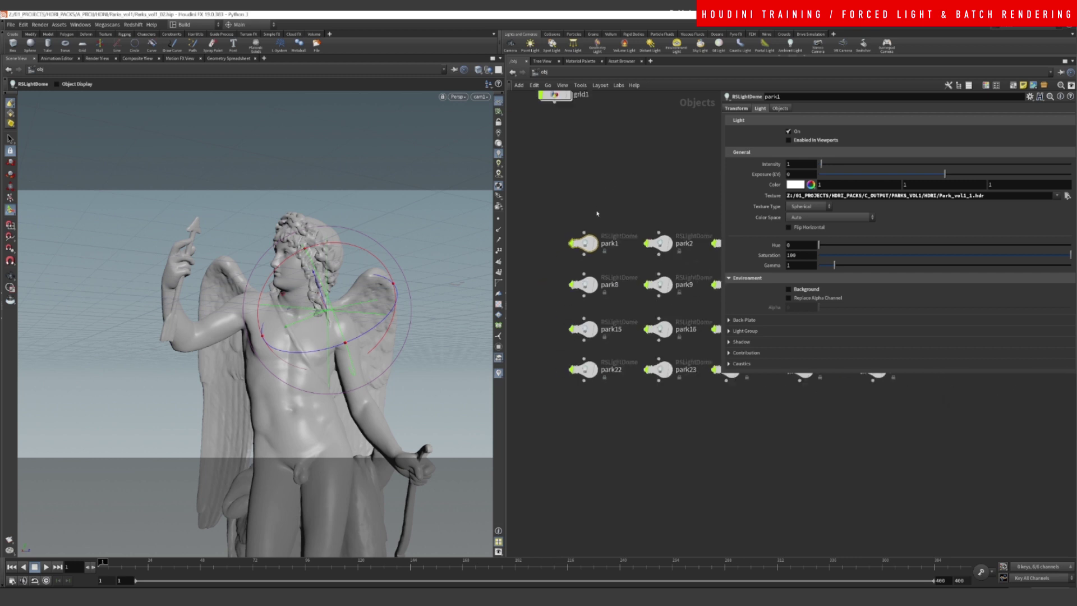
# Step: Switch the park1 dome light off and back on, twice
pyautogui.click(789, 131)
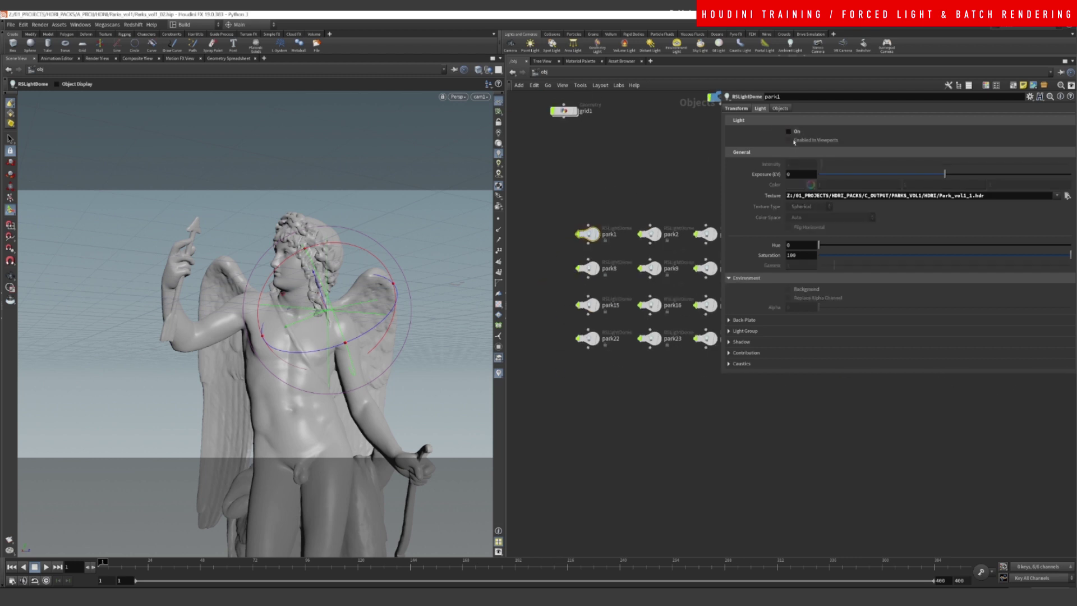
pyautogui.click(794, 132)
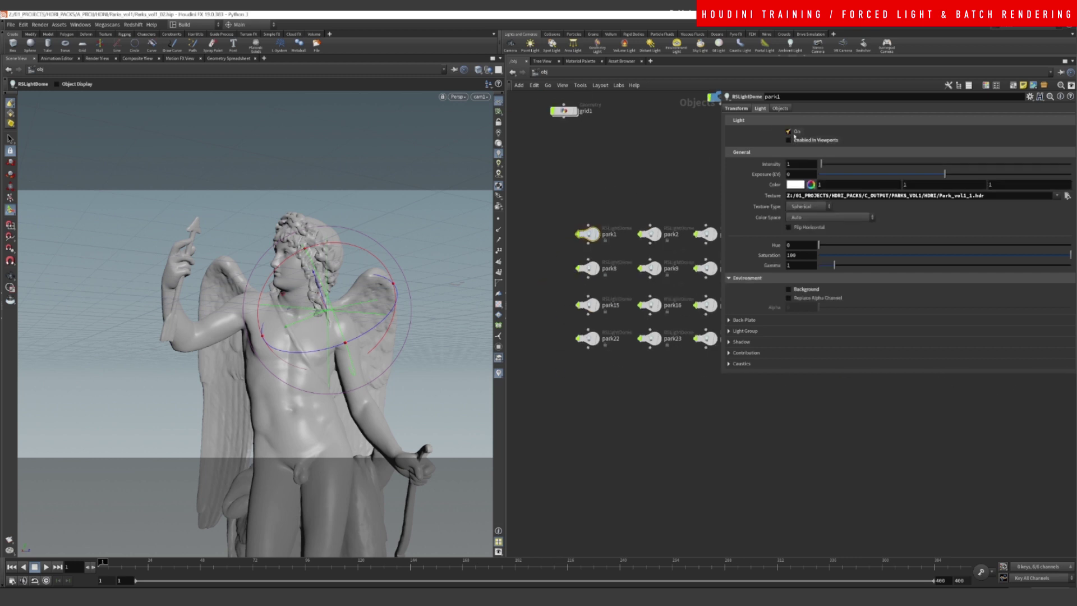
pyautogui.click(794, 132)
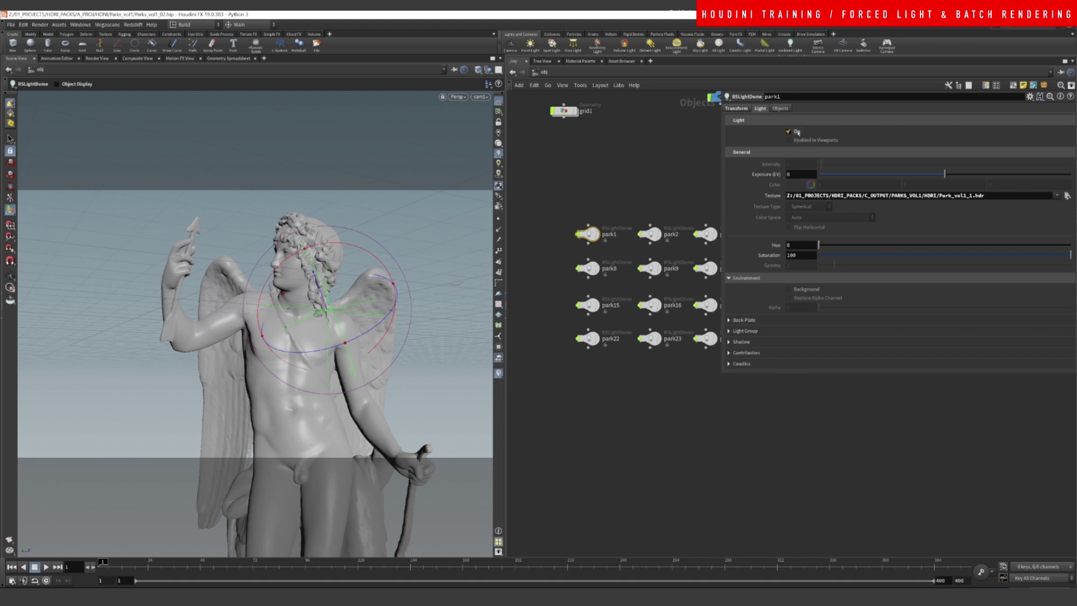
pyautogui.click(797, 132)
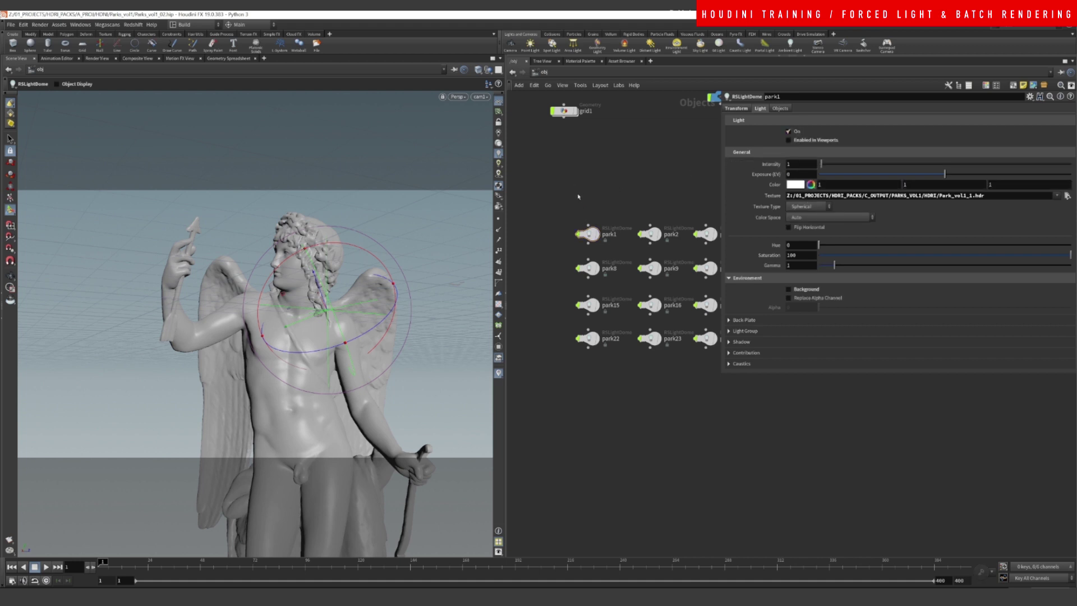
pyautogui.scroll(2, 579, 196)
pyautogui.scroll(2, 571, 207)
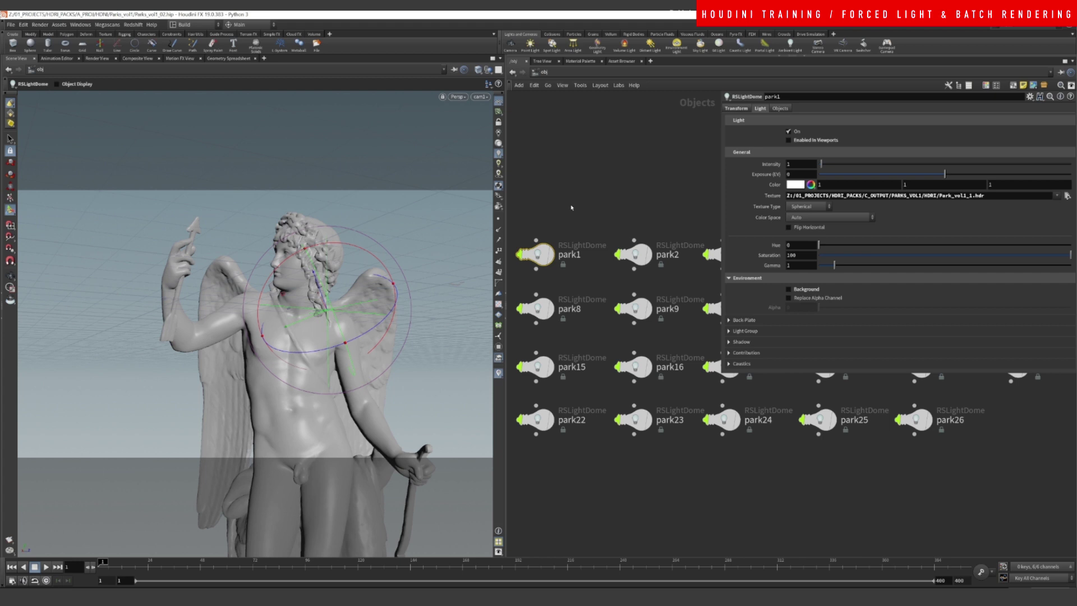
# Step: Go to the out network and move the Park_1 Redshift output slightly up, away from Park_2
pyautogui.click(548, 75)
pyautogui.click(561, 120)
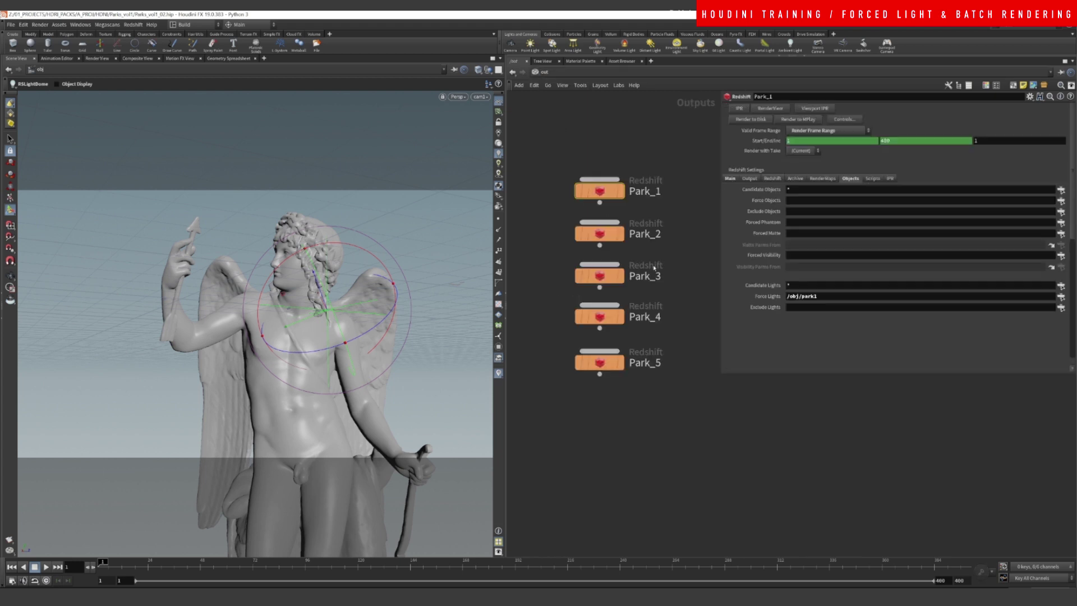
pyautogui.moveTo(661, 239); pyautogui.dragTo(649, 265, button='middle')
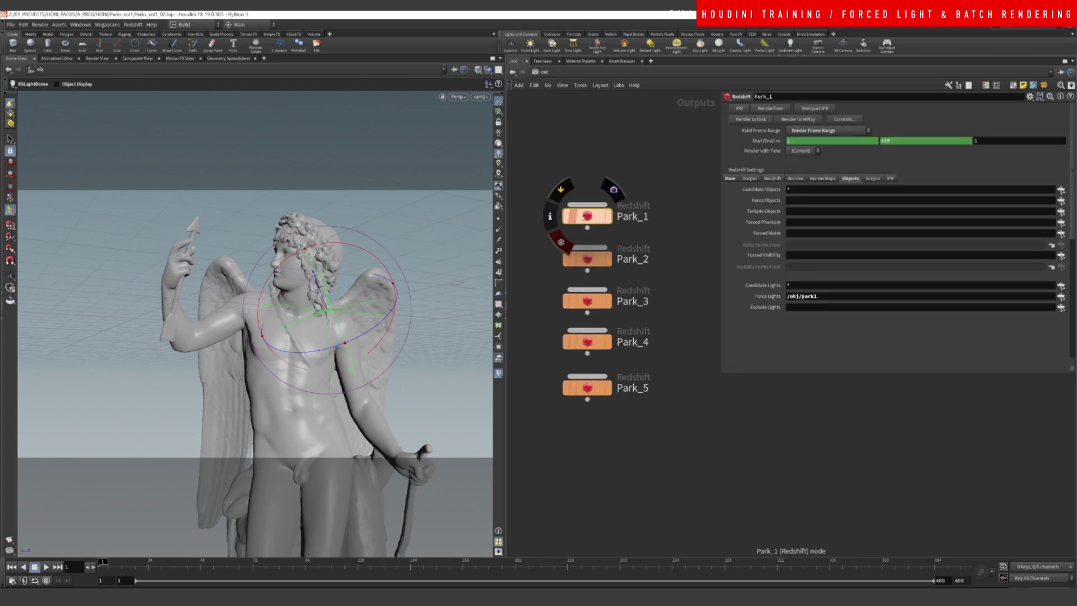
pyautogui.moveTo(587, 222); pyautogui.dragTo(587, 209)
pyautogui.scroll(-4, 696, 211)
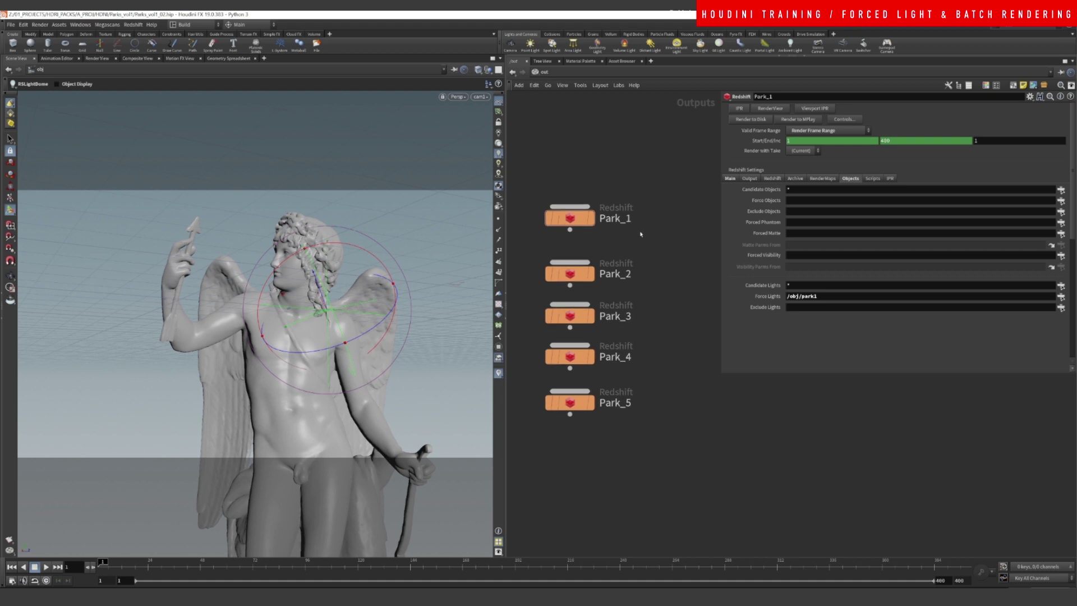
# Step: Add a new Redshift output node beside Park_1 and delete the Redshift IPR node created with it
pyautogui.press('Tab')
pyautogui.write('red')
pyautogui.click(726, 243)
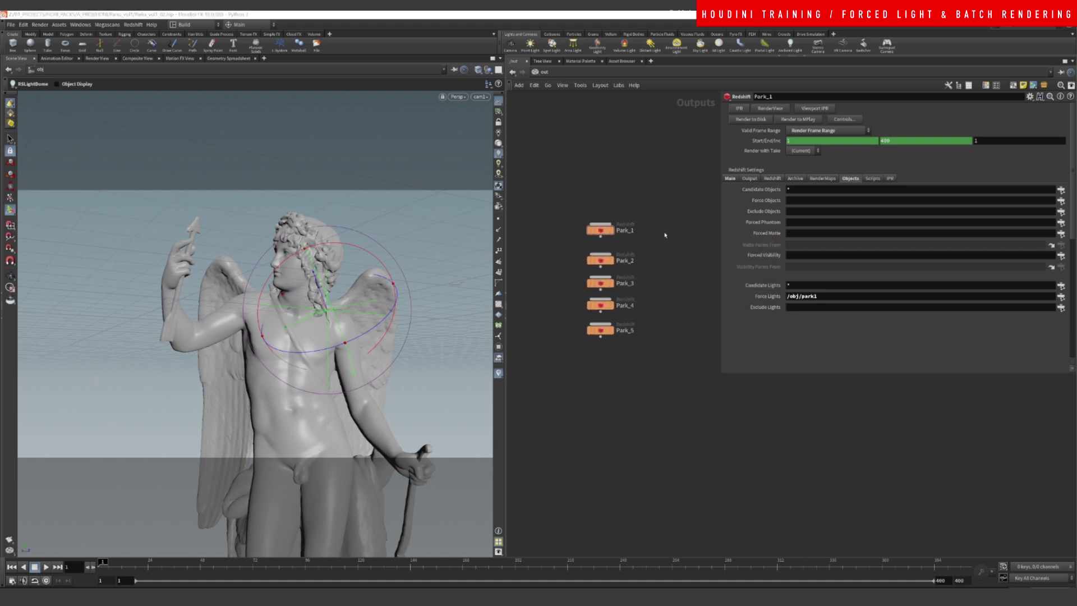
pyautogui.moveTo(679, 210); pyautogui.dragTo(723, 278, button='middle')
pyautogui.moveTo(593, 341); pyautogui.dragTo(619, 217)
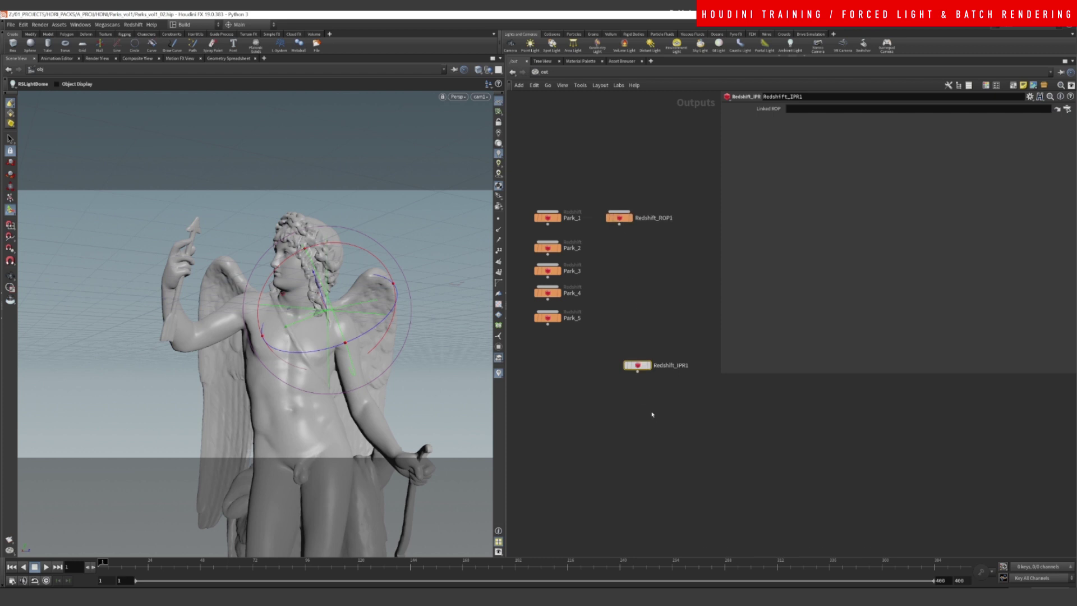
pyautogui.press('Delete')
pyautogui.scroll(5, 630, 277)
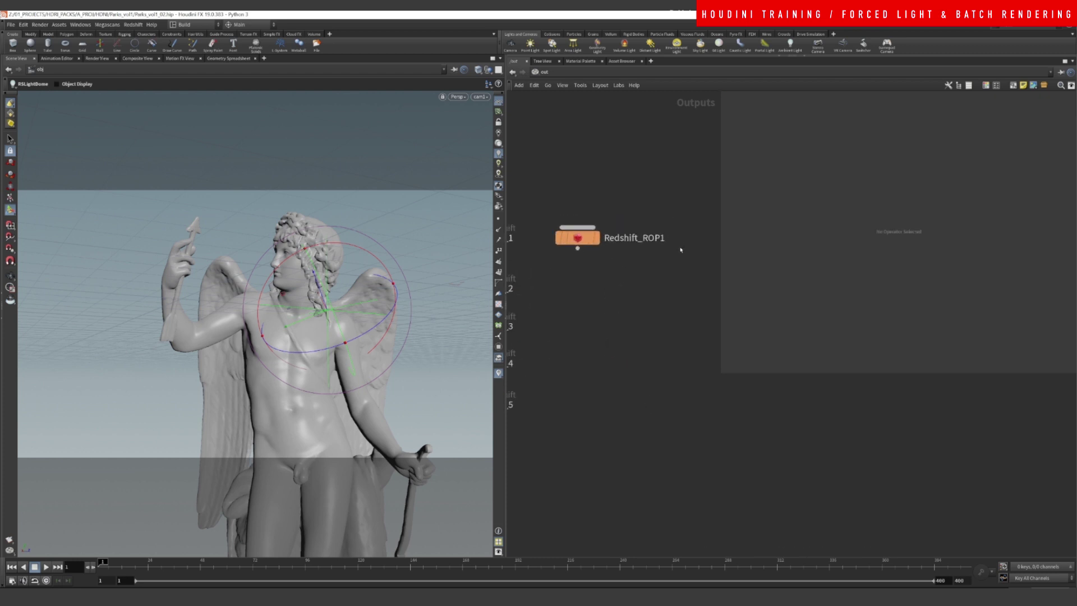
# Step: Choose /obj/cam1 as the new Redshift output's render camera and keep its frame range on Render Current Frame
pyautogui.click(576, 237)
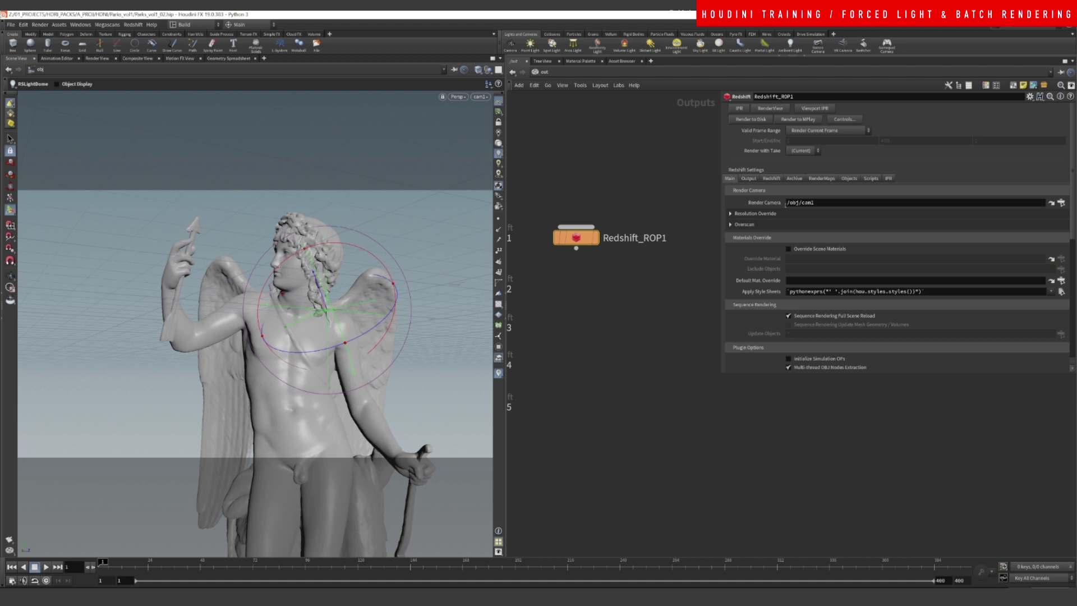
pyautogui.click(1061, 203)
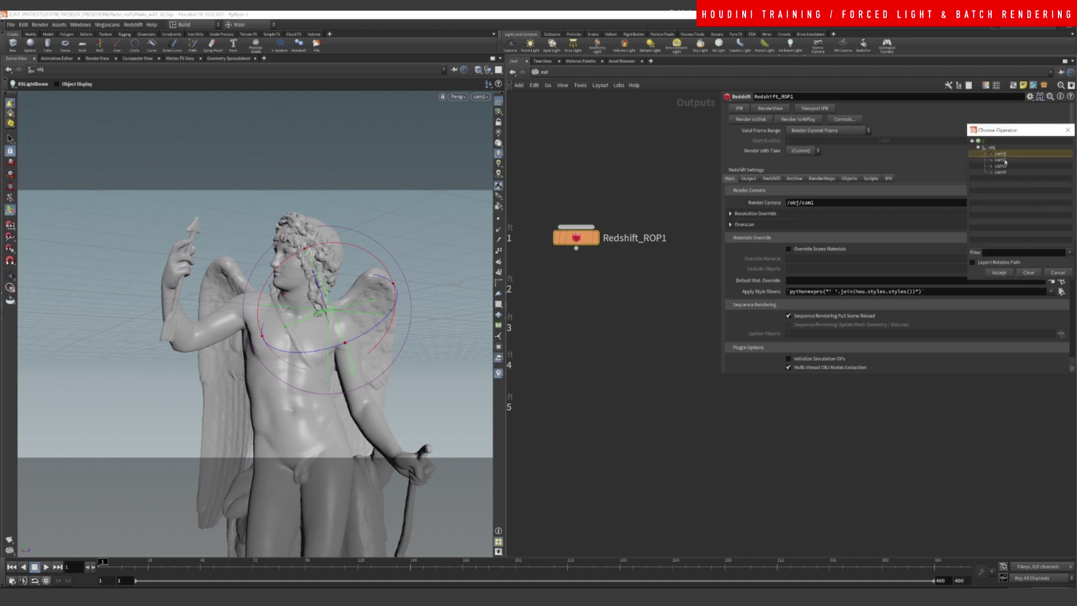
pyautogui.click(1008, 274)
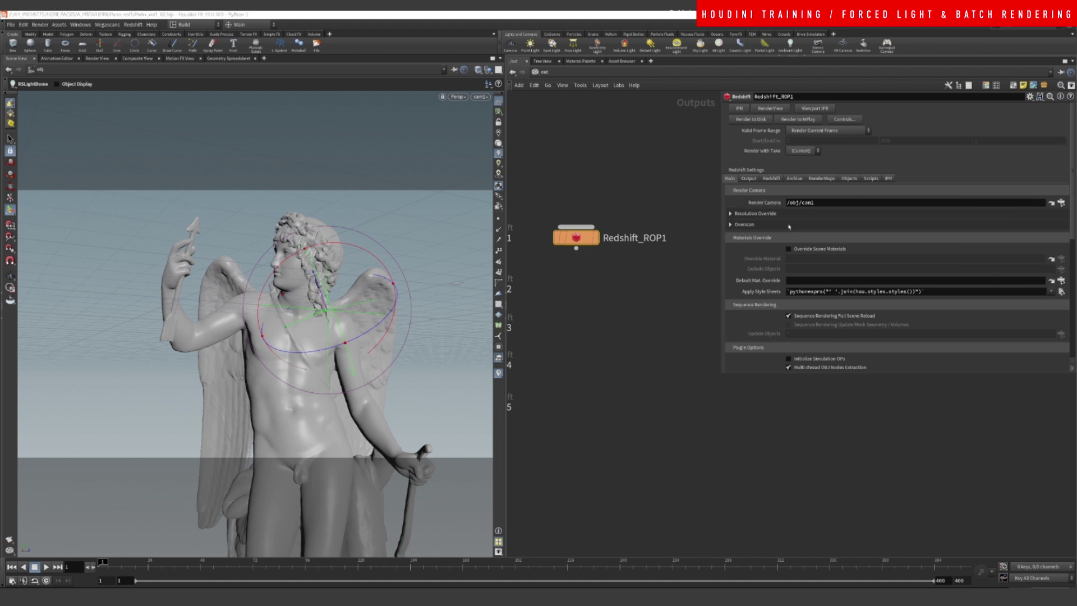
pyautogui.click(820, 133)
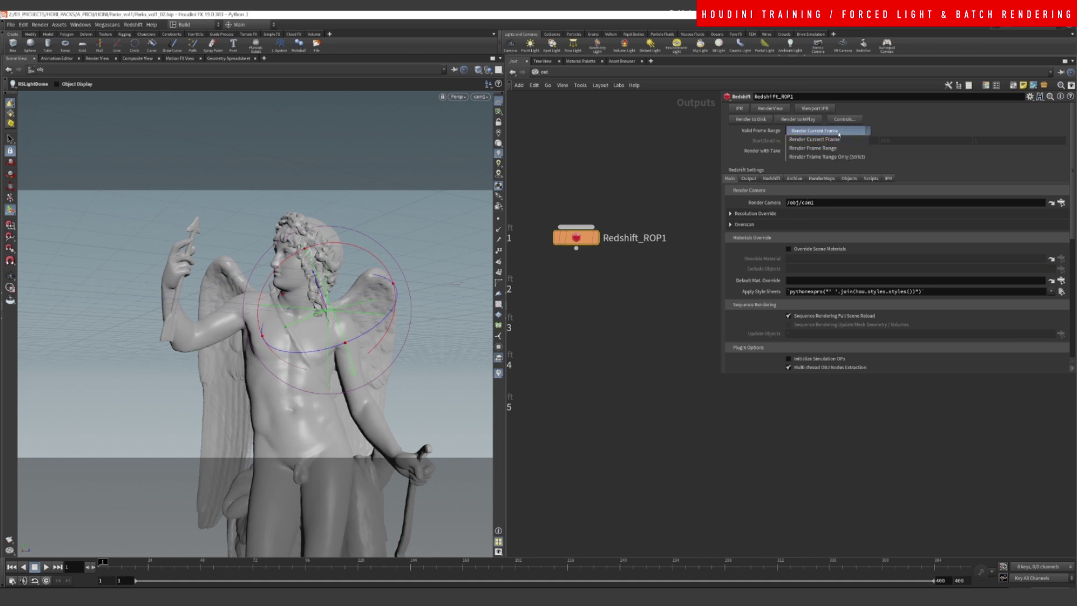
pyautogui.click(823, 134)
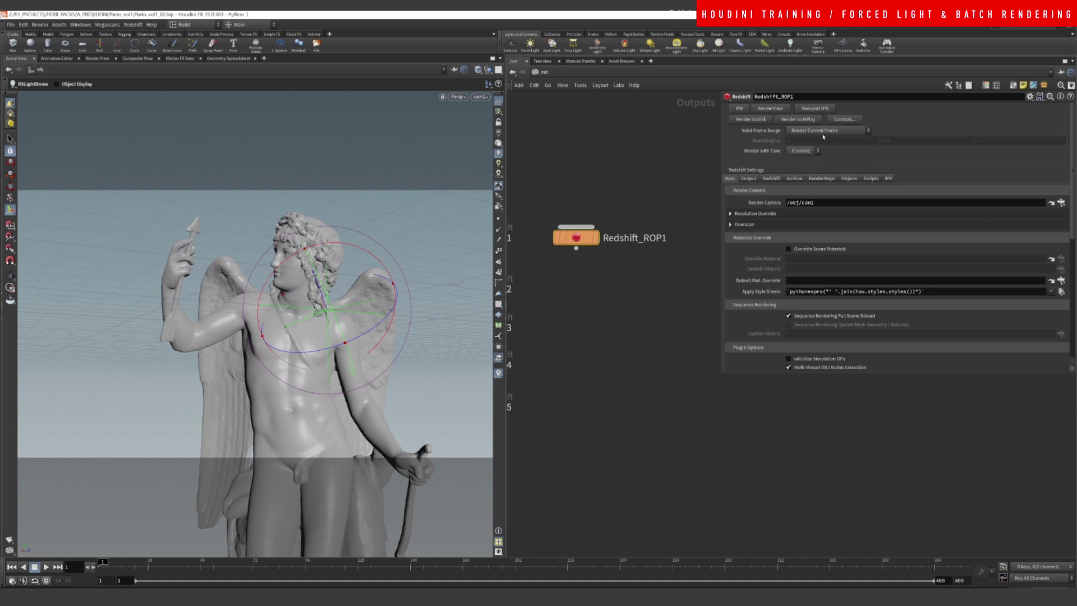
# Step: Set the new Redshift output's common file prefix to $HIP/render/$OS/$OS.$F.exr
pyautogui.click(751, 179)
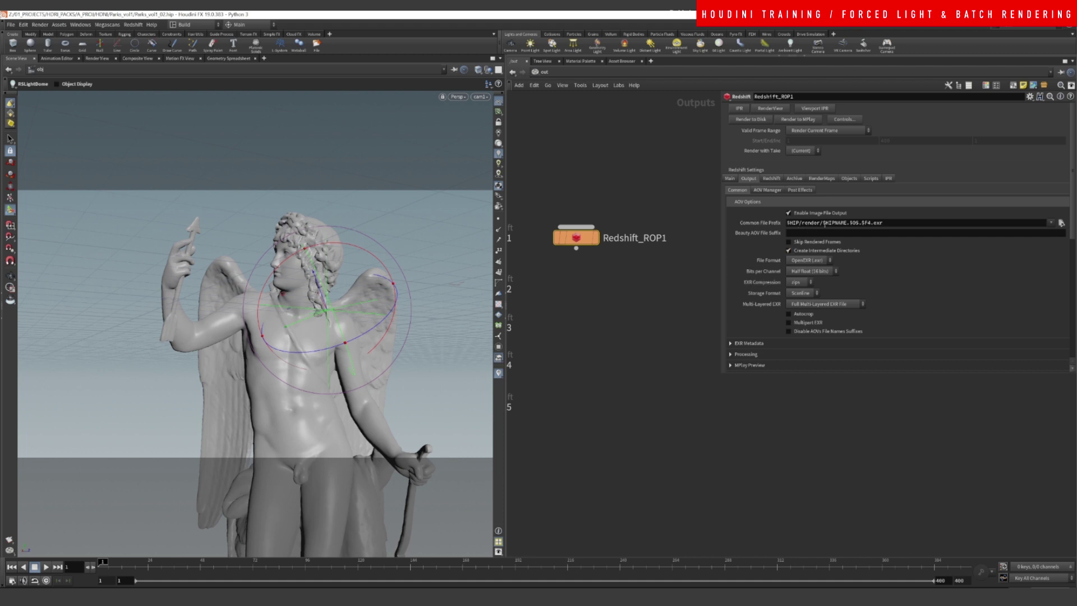
pyautogui.click(824, 223)
pyautogui.moveTo(824, 224); pyautogui.dragTo(886, 224)
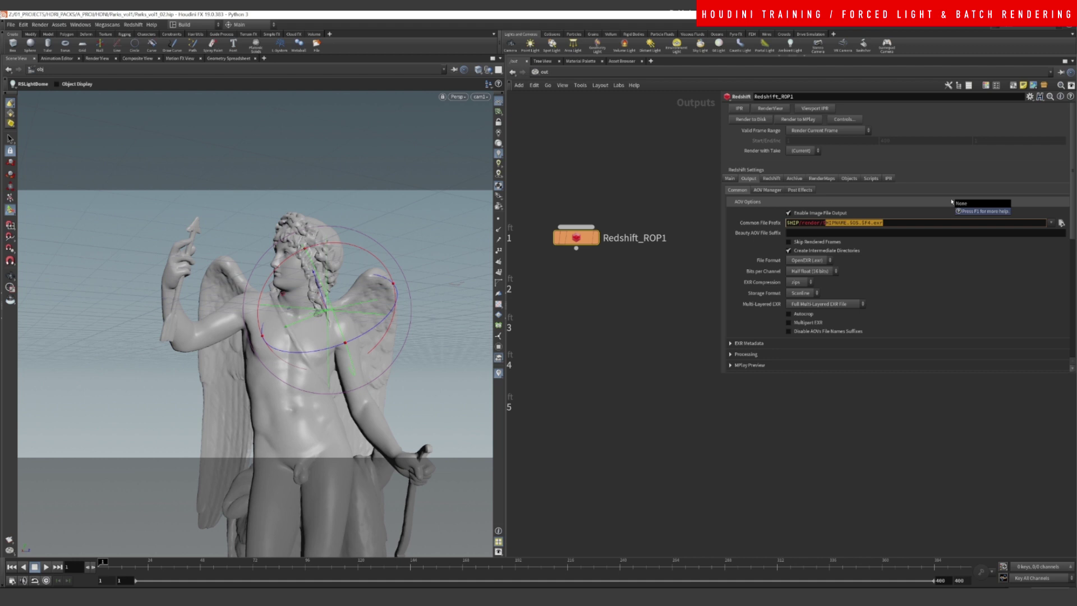
pyautogui.write('OS.')
pyautogui.write('$OS')
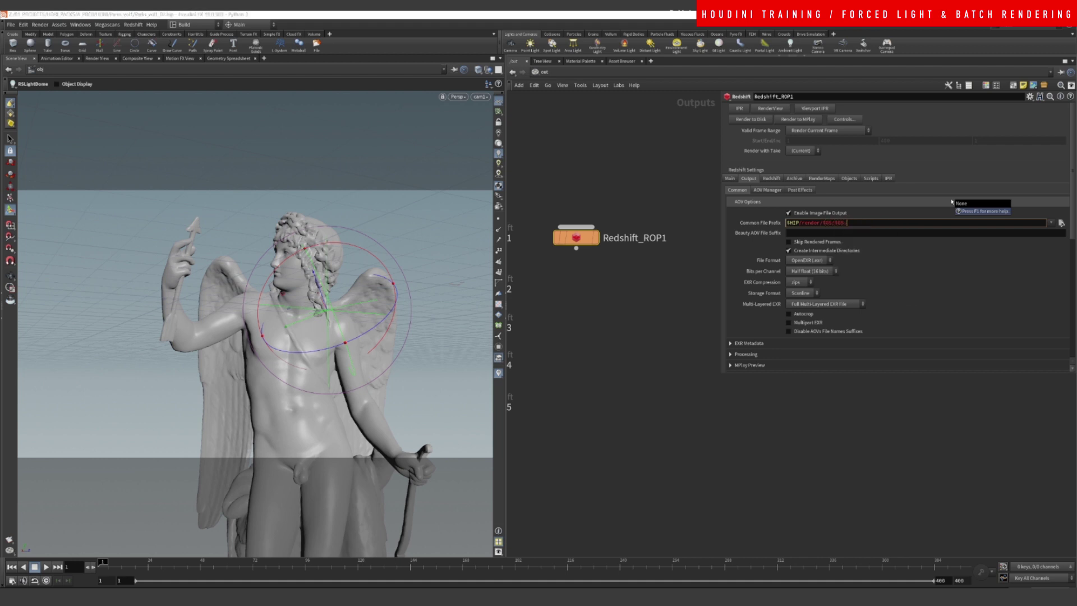
pyautogui.write('.$F')
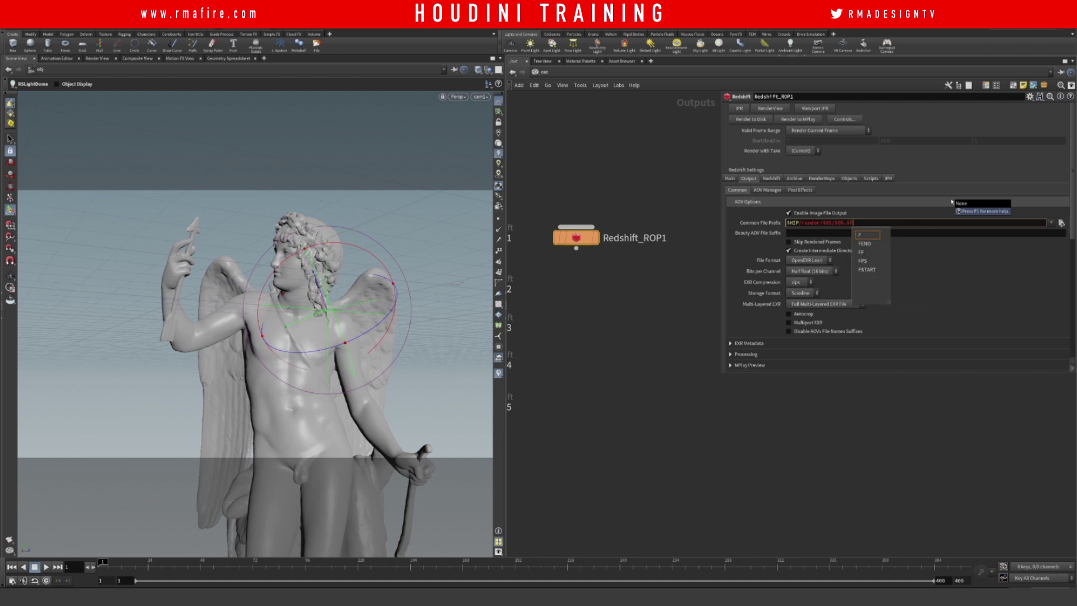
pyautogui.write('.')
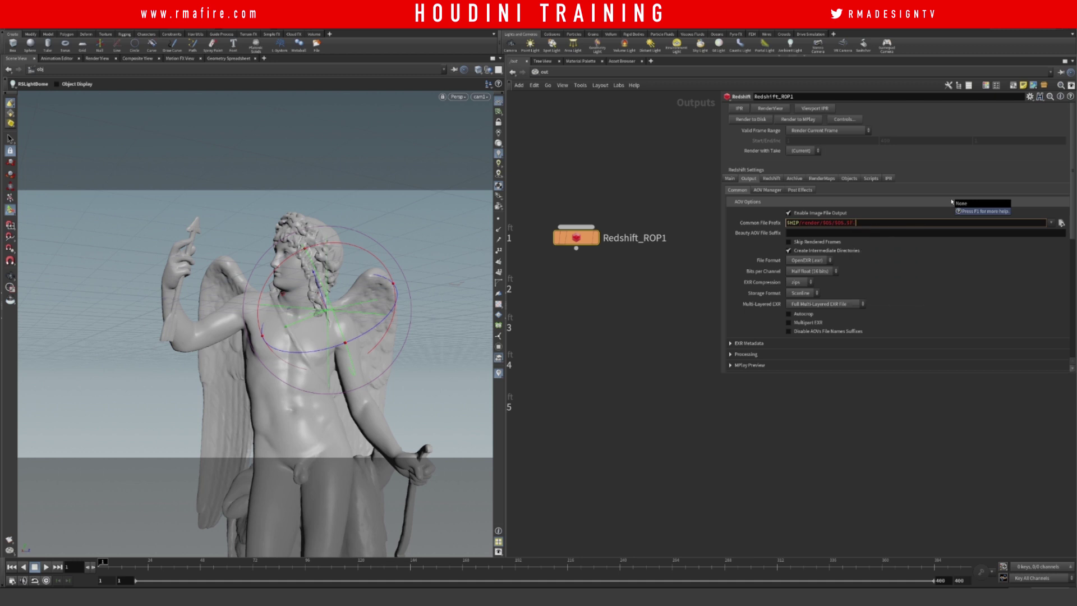
pyautogui.write('exr')
pyautogui.press('Return')
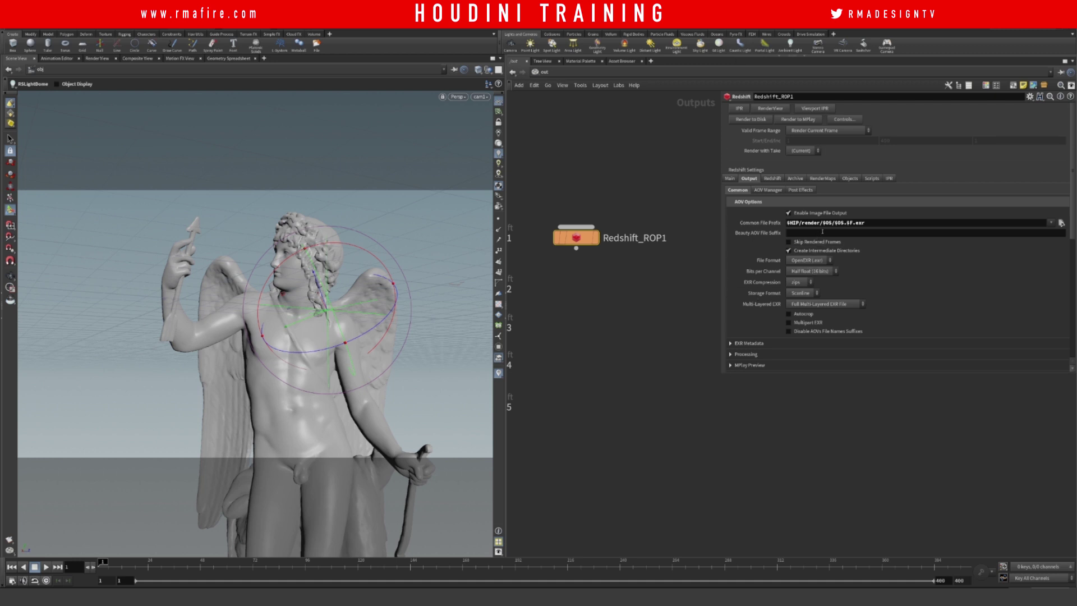
# Step: Examine the $OS folder and file name parts of the prefix and compare them with the output nodes' names
pyautogui.click(822, 223)
pyautogui.doubleClick(827, 223)
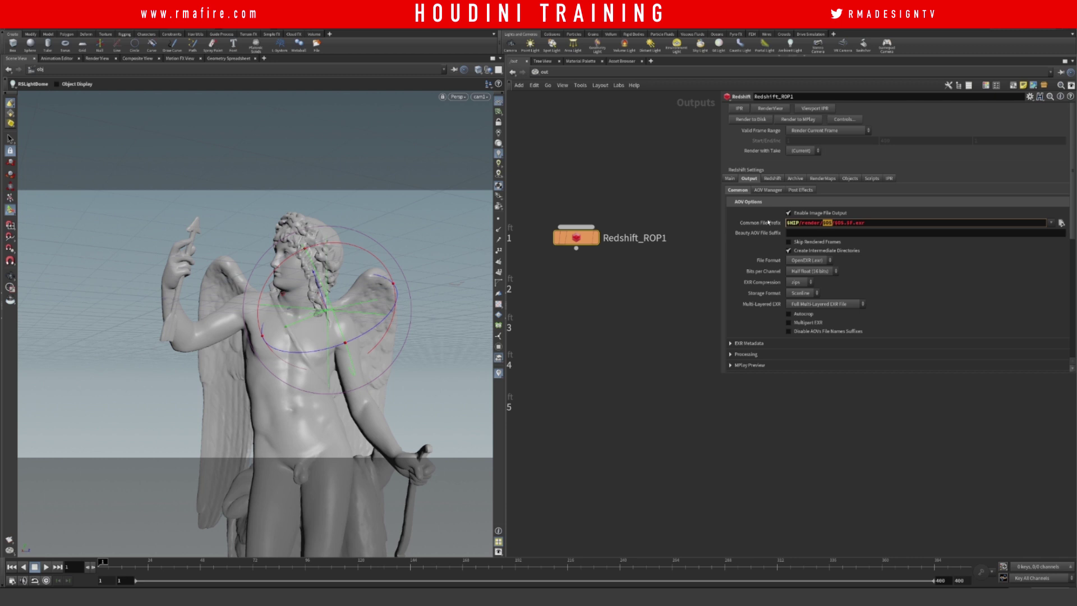
pyautogui.click(833, 224)
pyautogui.doubleClick(839, 223)
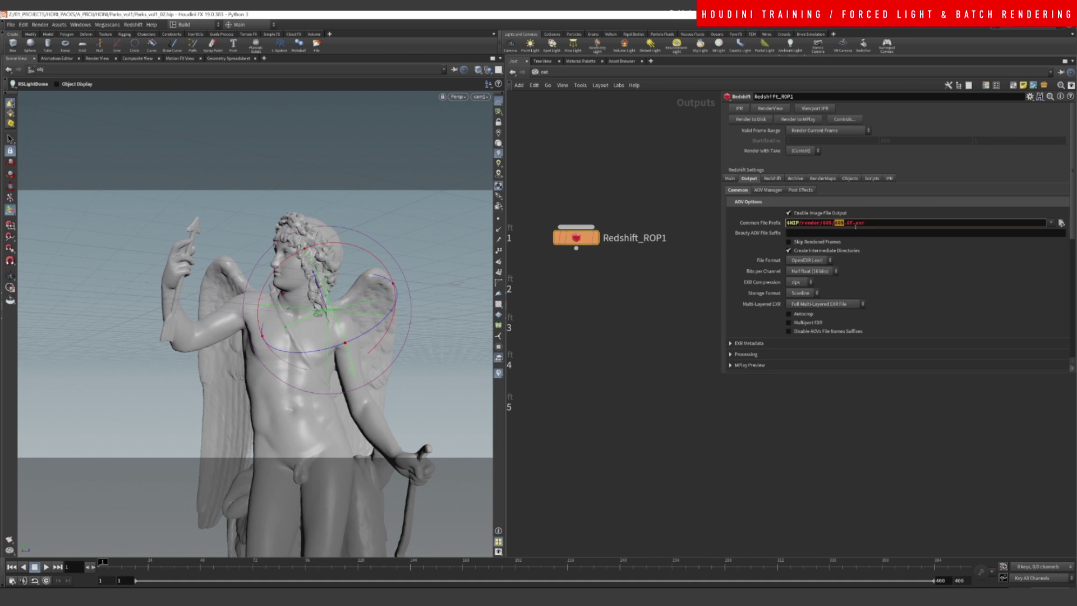
pyautogui.press('Return')
pyautogui.doubleClick(662, 239)
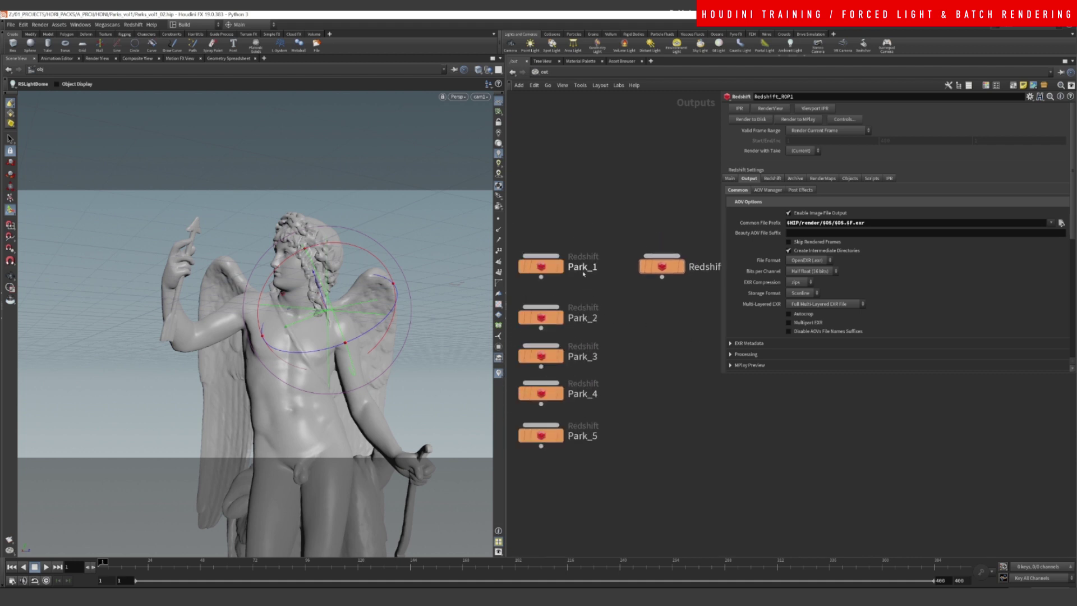
pyautogui.doubleClick(584, 267)
pyautogui.press('Return')
# Step: Copy the new output's file prefix $HIP/render/$OS/$OS.$F.exr into the common file prefix of Park_1
pyautogui.click(542, 266)
pyautogui.click(757, 179)
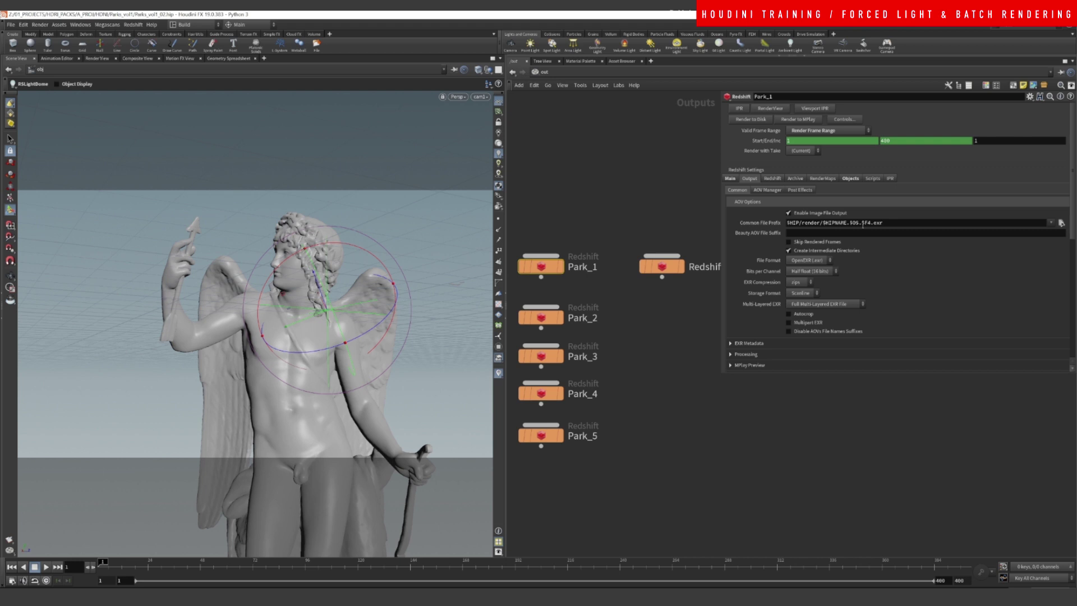
pyautogui.click(671, 269)
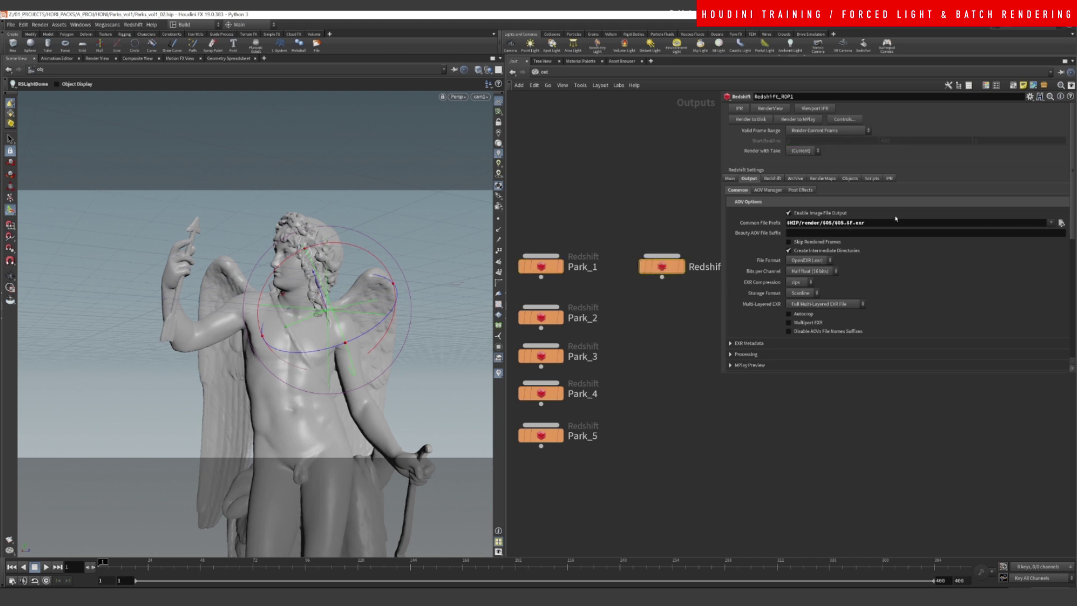
pyautogui.moveTo(892, 223); pyautogui.dragTo(787, 223)
pyautogui.click(544, 267)
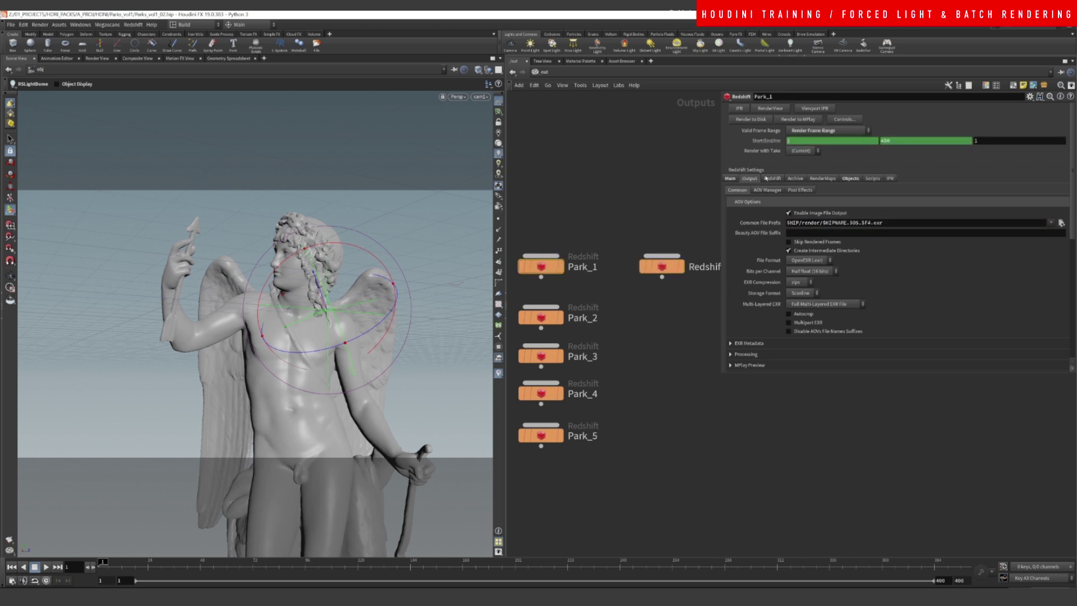
pyautogui.moveTo(900, 224); pyautogui.dragTo(649, 240)
pyautogui.write('$HIP/render/$OS/$OS.$F.exr')
pyautogui.press('Return')
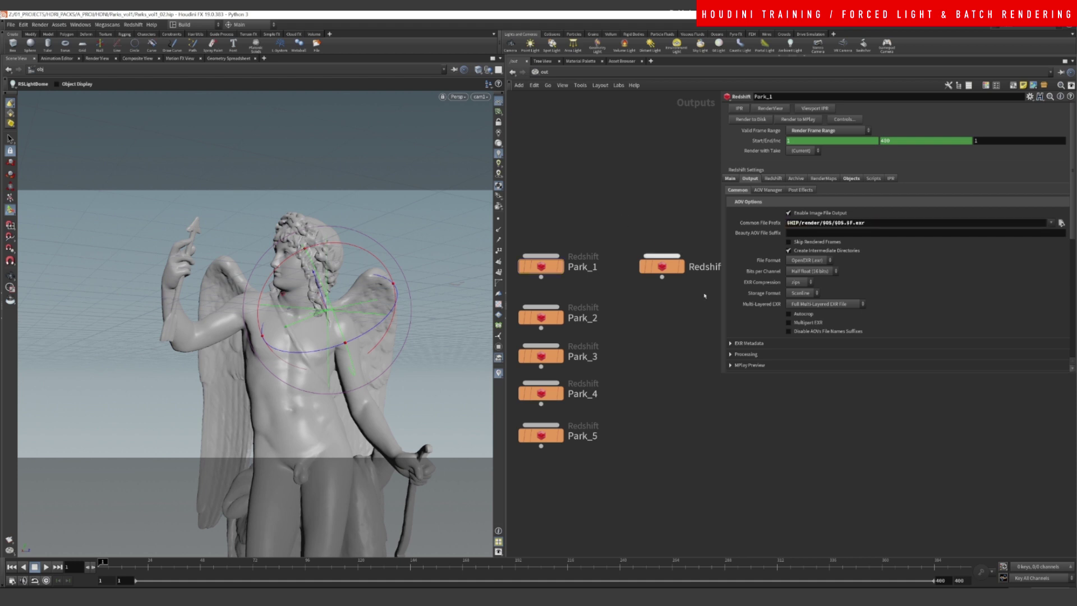
pyautogui.click(578, 268)
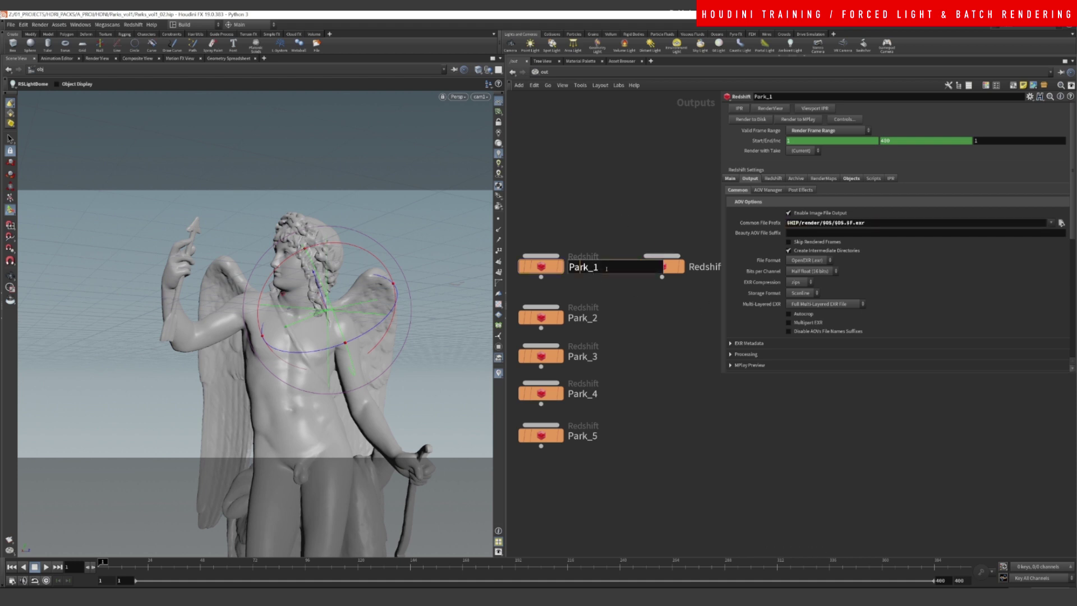
pyautogui.moveTo(601, 267); pyautogui.dragTo(585, 222)
pyautogui.click(586, 221)
pyautogui.moveTo(625, 225); pyautogui.dragTo(620, 226, button='middle')
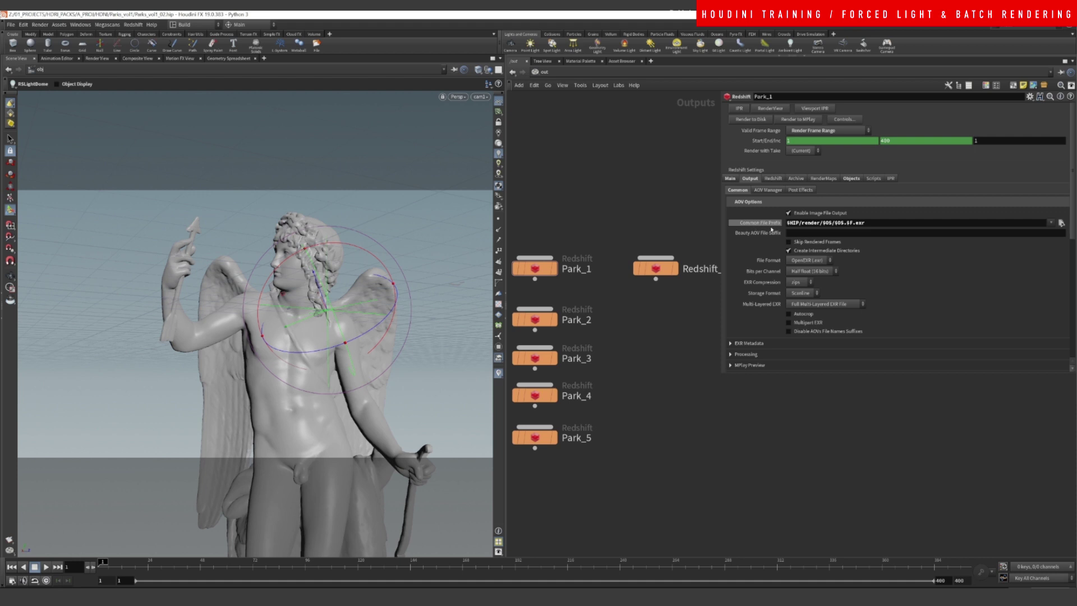
# Step: Set the Force Lights of the Redshift_ROP1 output to the park1 dome light using the operator chooser
pyautogui.click(655, 268)
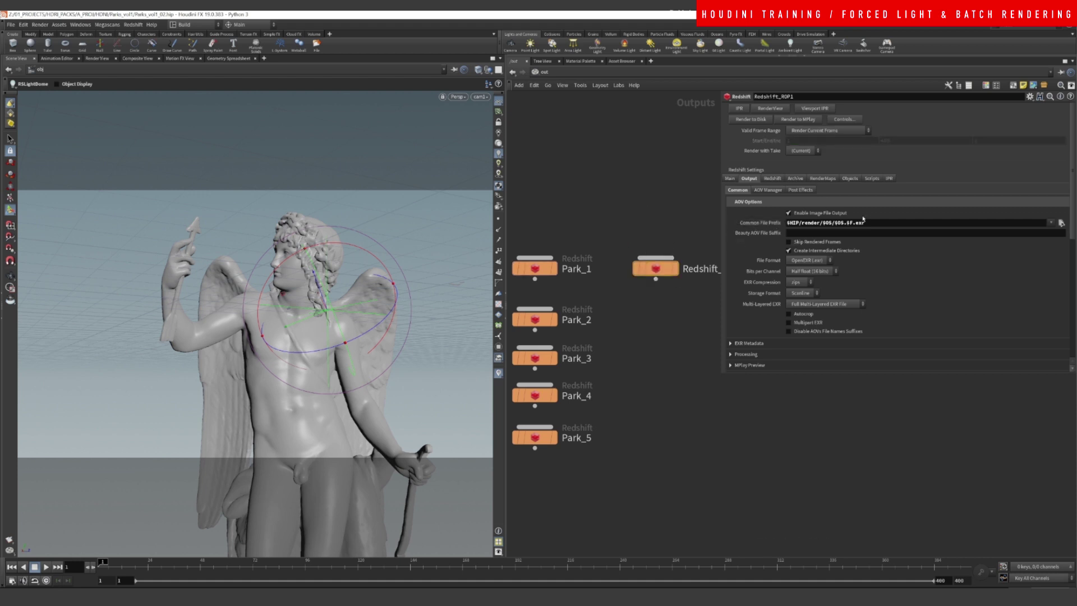
pyautogui.moveTo(684, 227); pyautogui.dragTo(601, 239, button='middle')
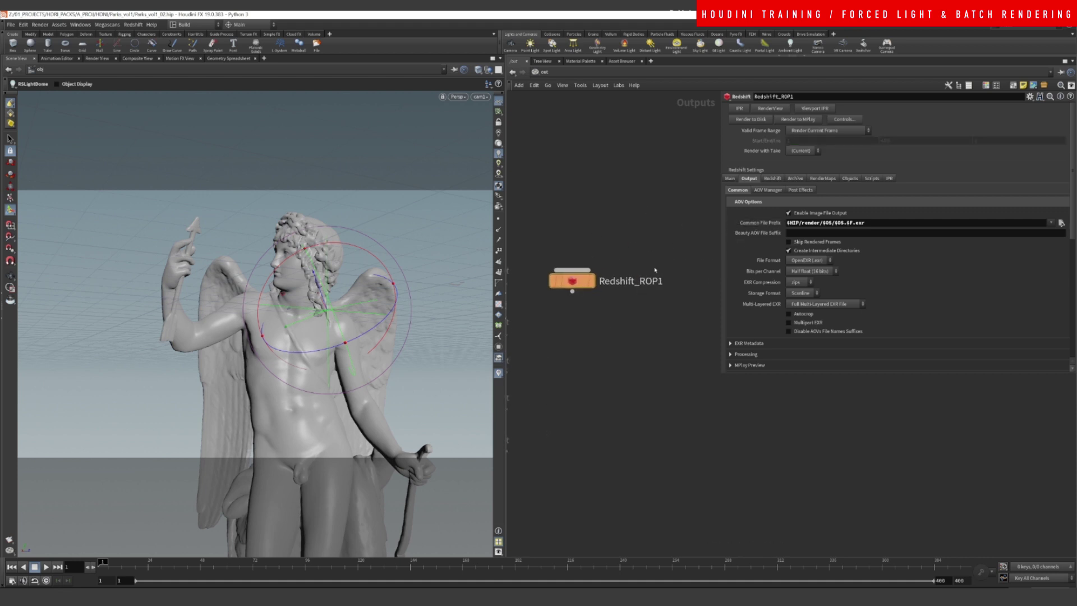
pyautogui.click(773, 179)
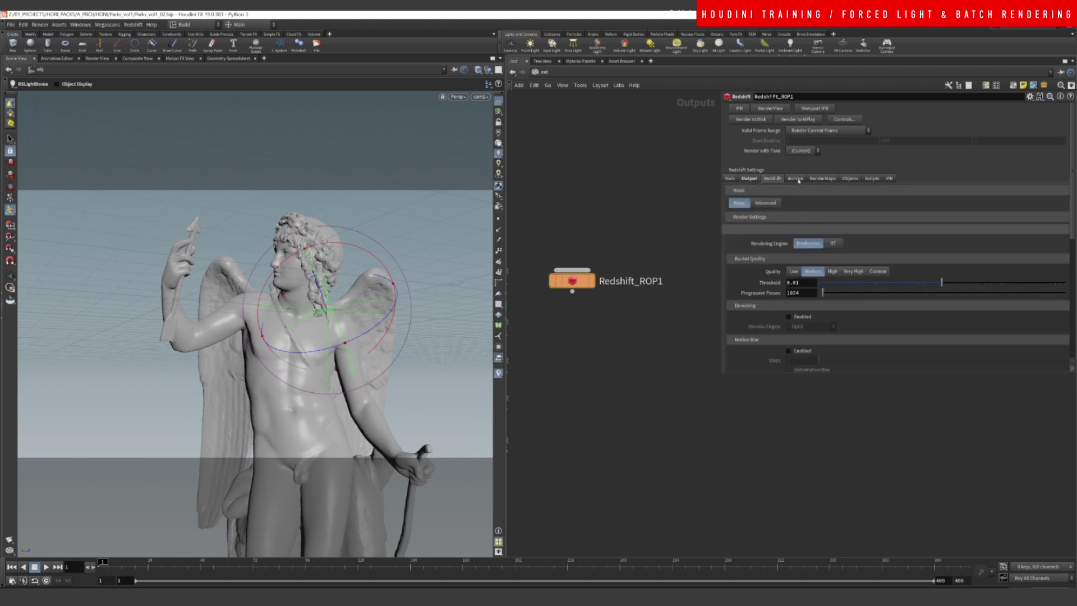
pyautogui.click(850, 178)
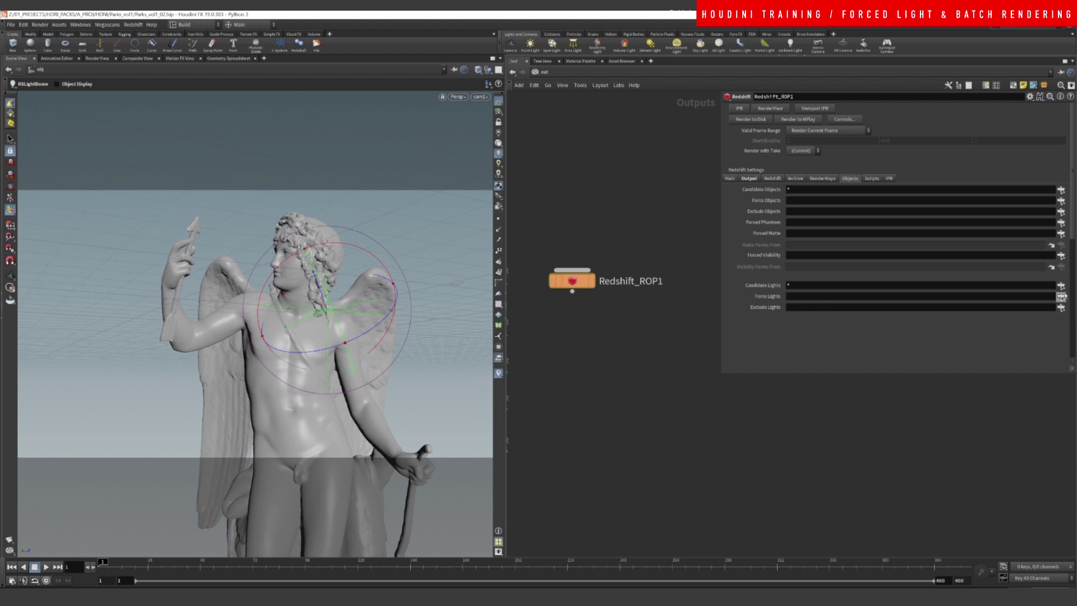
pyautogui.click(1061, 296)
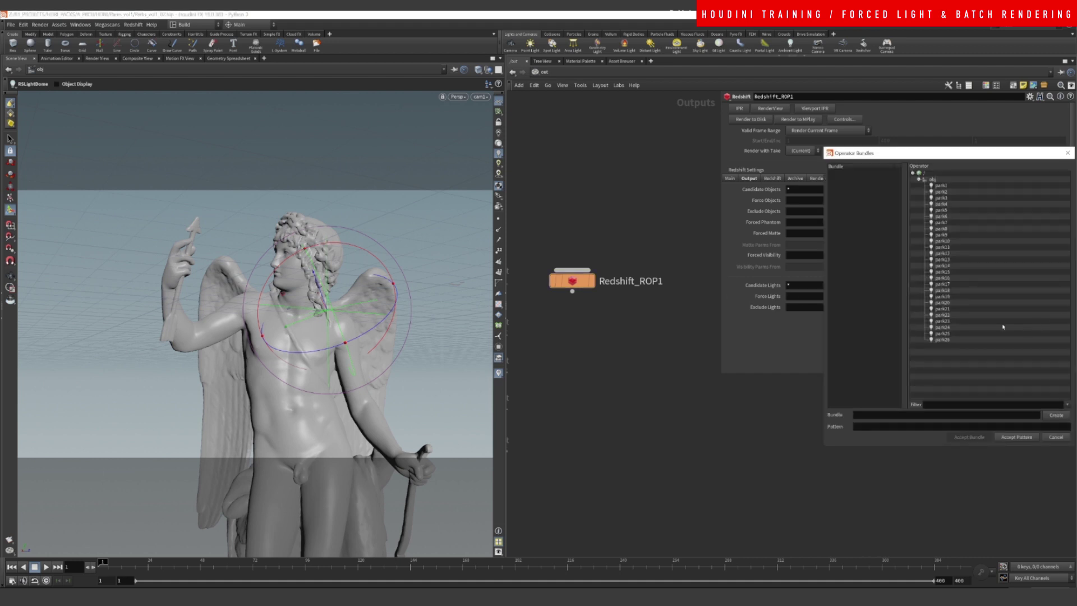
pyautogui.click(942, 185)
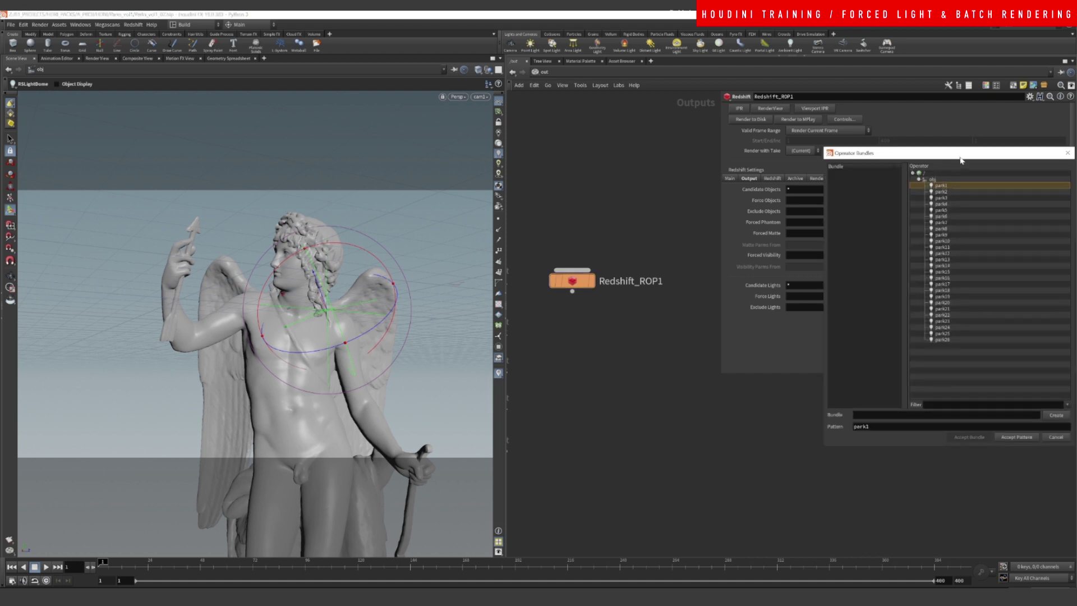
pyautogui.moveTo(966, 158); pyautogui.dragTo(805, 127)
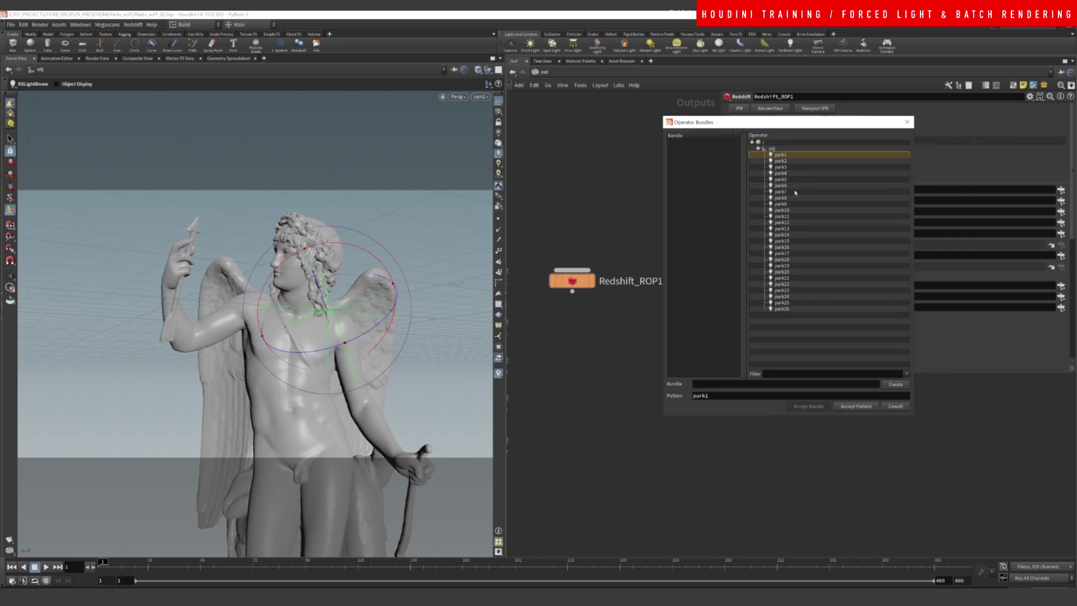
pyautogui.click(849, 408)
pyautogui.moveTo(812, 298); pyautogui.dragTo(783, 296)
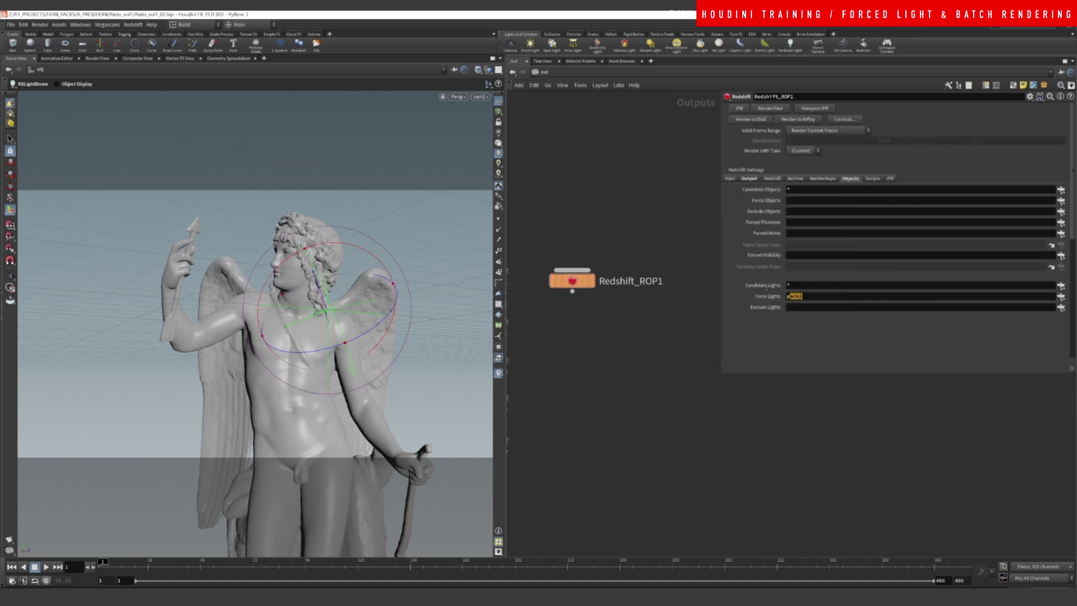
pyautogui.click(612, 230)
# Step: Open the Redshift RenderView from the Park_1 output and place its window over the 3D viewport
pyautogui.moveTo(541, 217); pyautogui.dragTo(701, 352)
pyautogui.press('h')
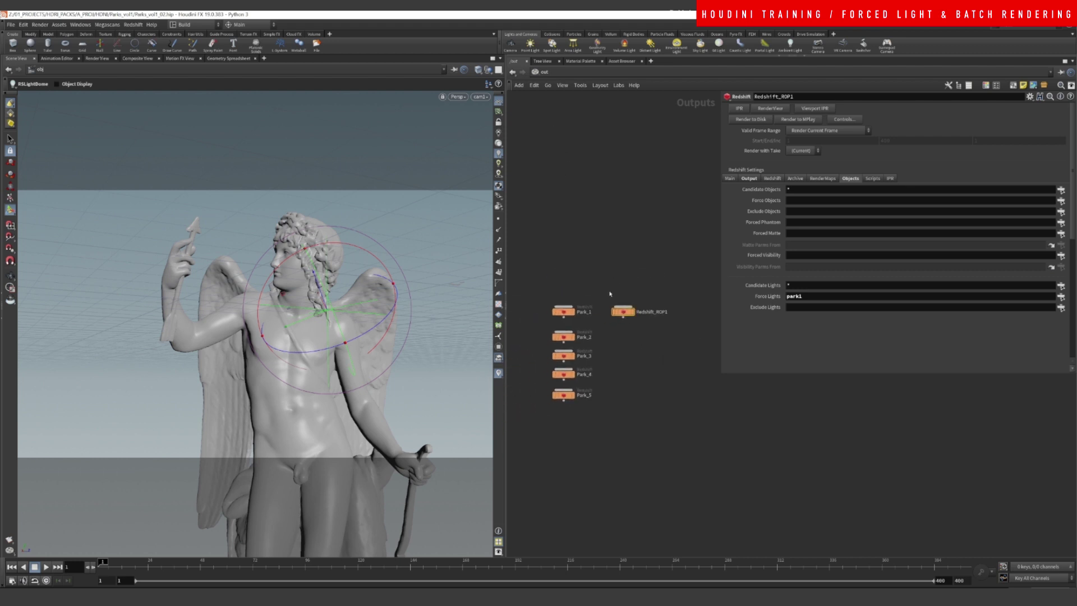
pyautogui.click(564, 311)
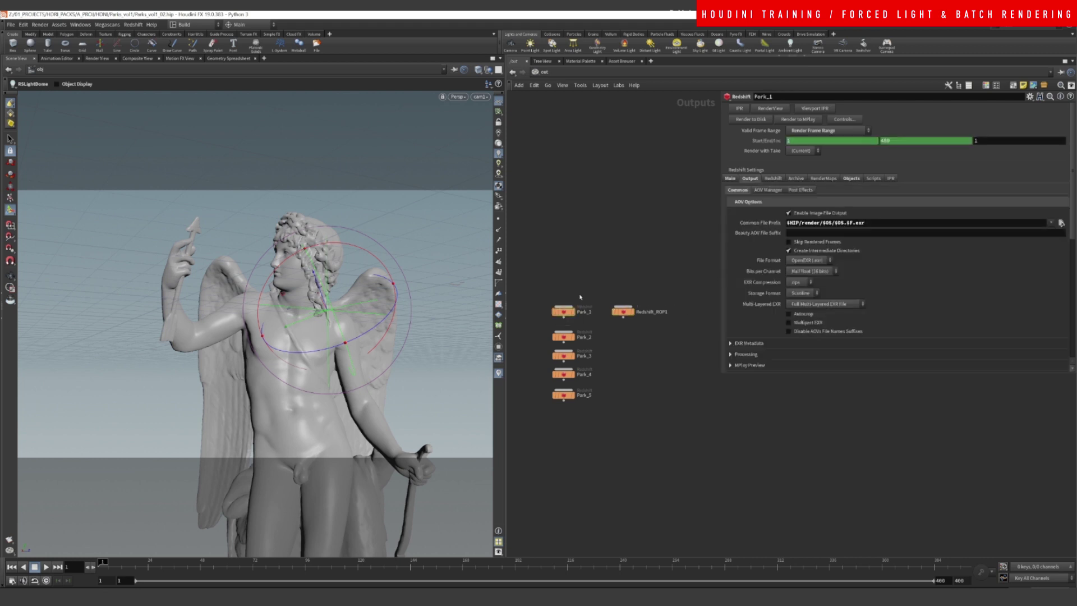
pyautogui.click(770, 108)
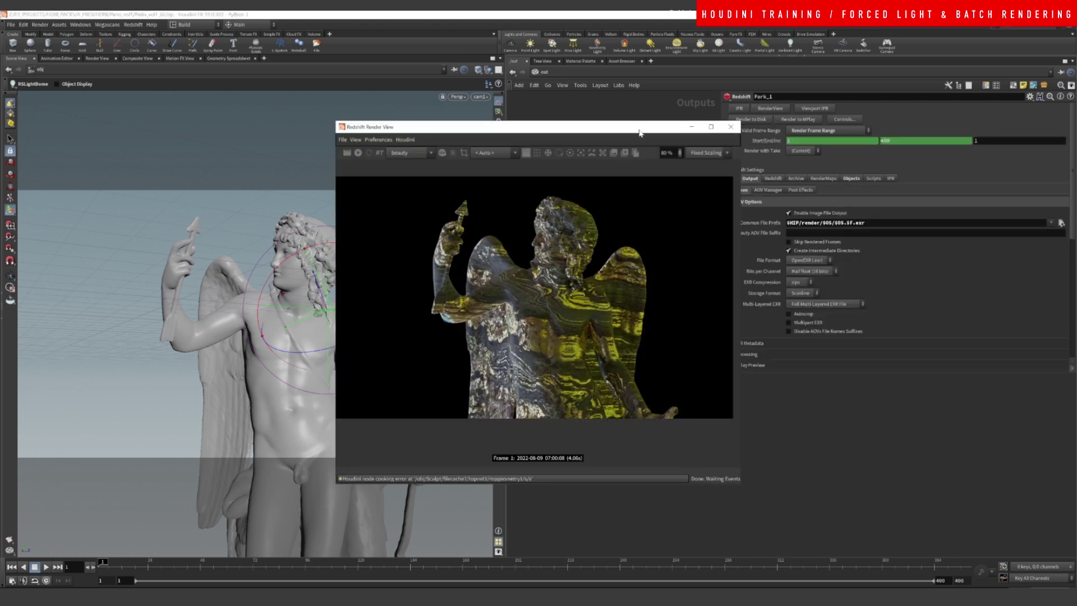
pyautogui.moveTo(639, 129); pyautogui.dragTo(388, 145)
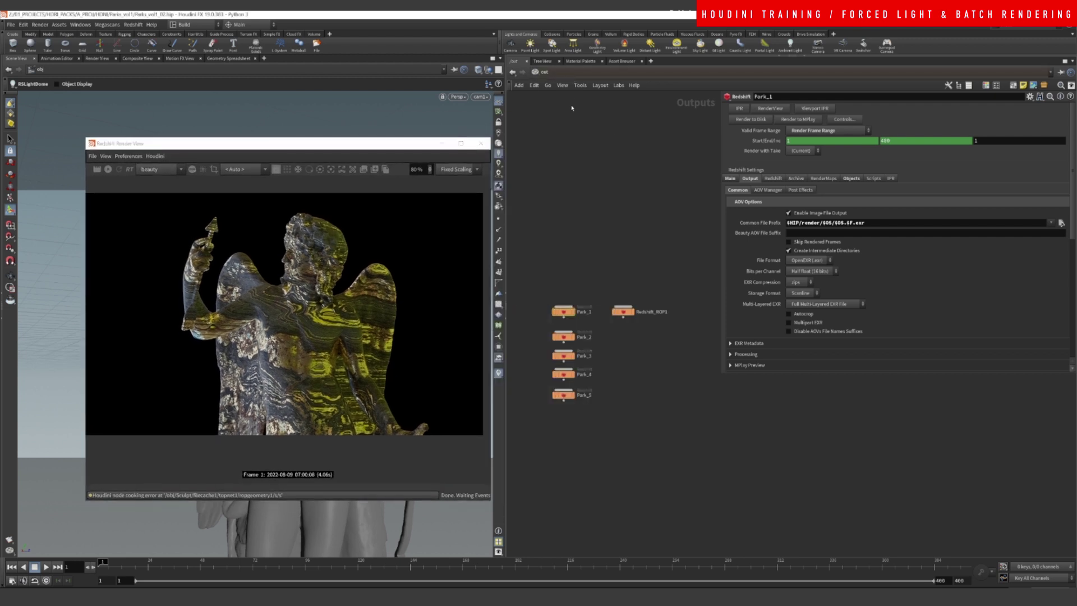
# Step: Go to the object network and review the park dome lights and their On setting
pyautogui.click(557, 73)
pyautogui.click(569, 113)
pyautogui.scroll(-10, 636, 225)
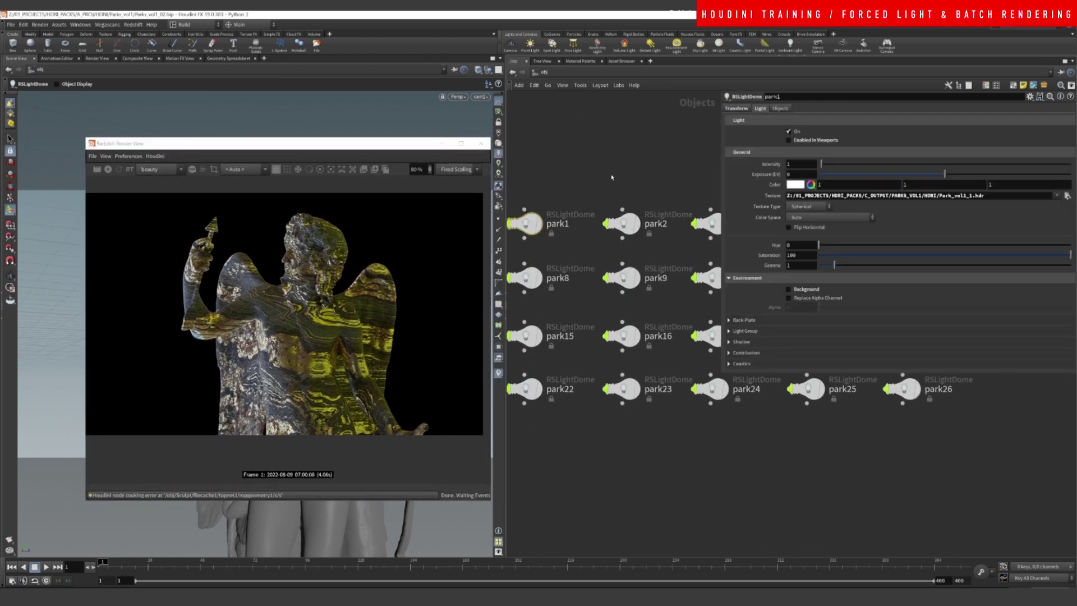
pyautogui.scroll(6, 619, 316)
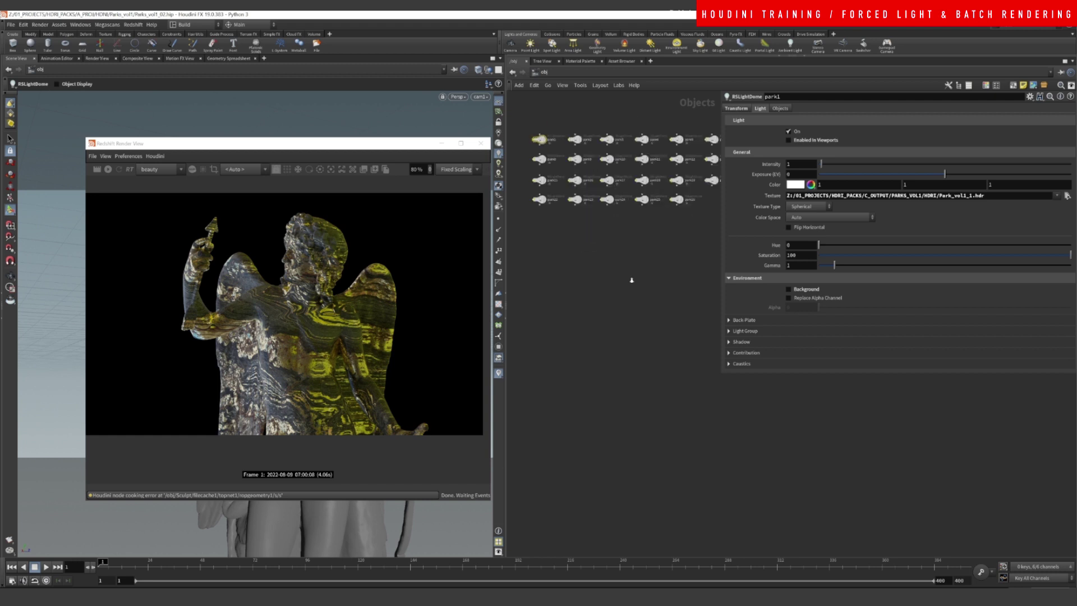
pyautogui.scroll(-1, 588, 339)
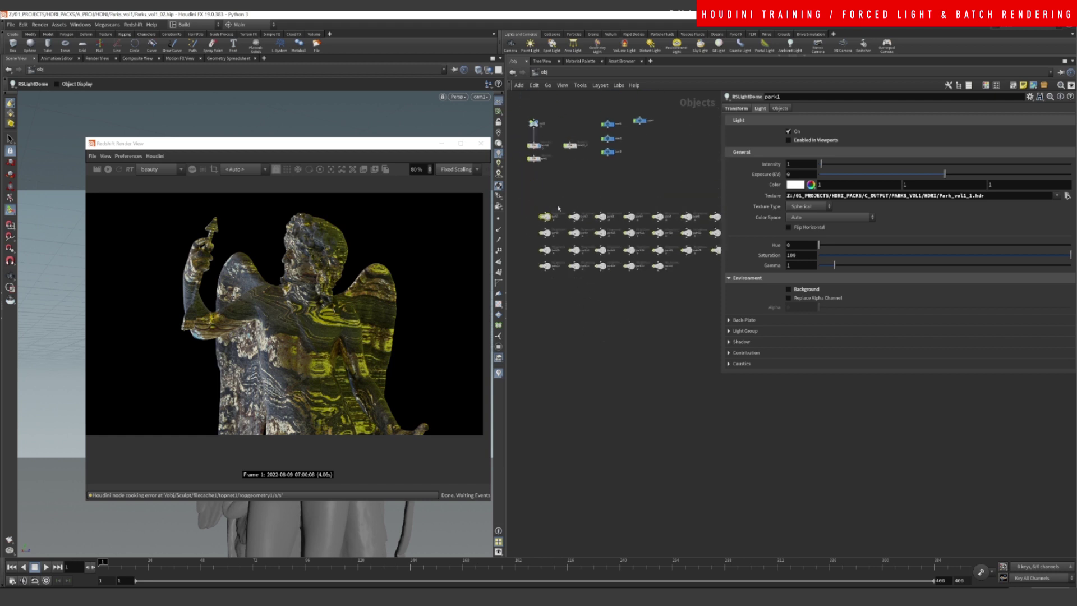
pyautogui.moveTo(607, 199); pyautogui.dragTo(597, 211, button='middle')
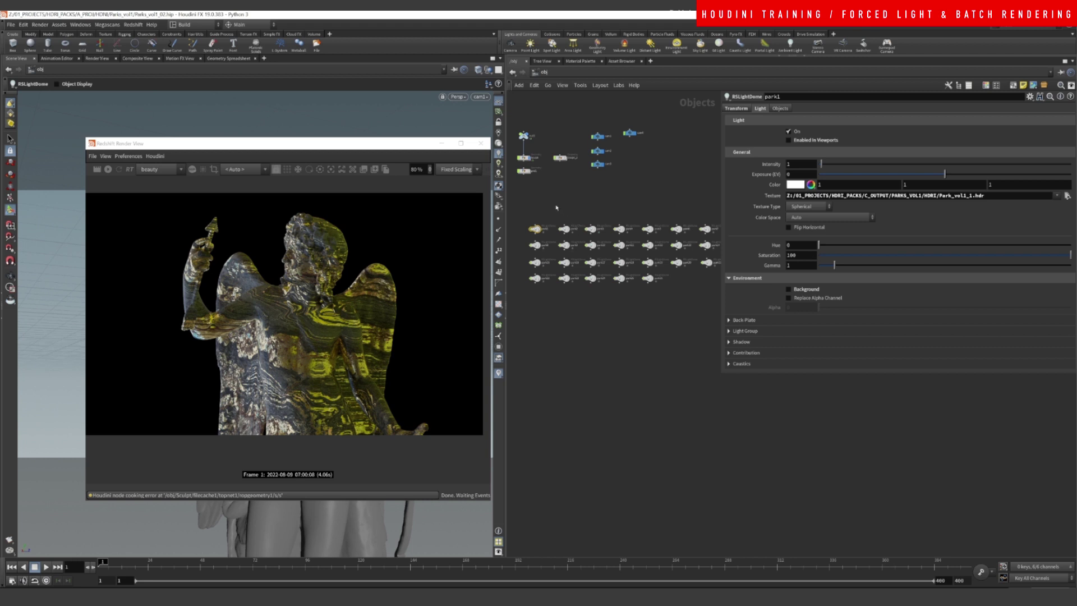
pyautogui.moveTo(557, 201); pyautogui.dragTo(658, 314)
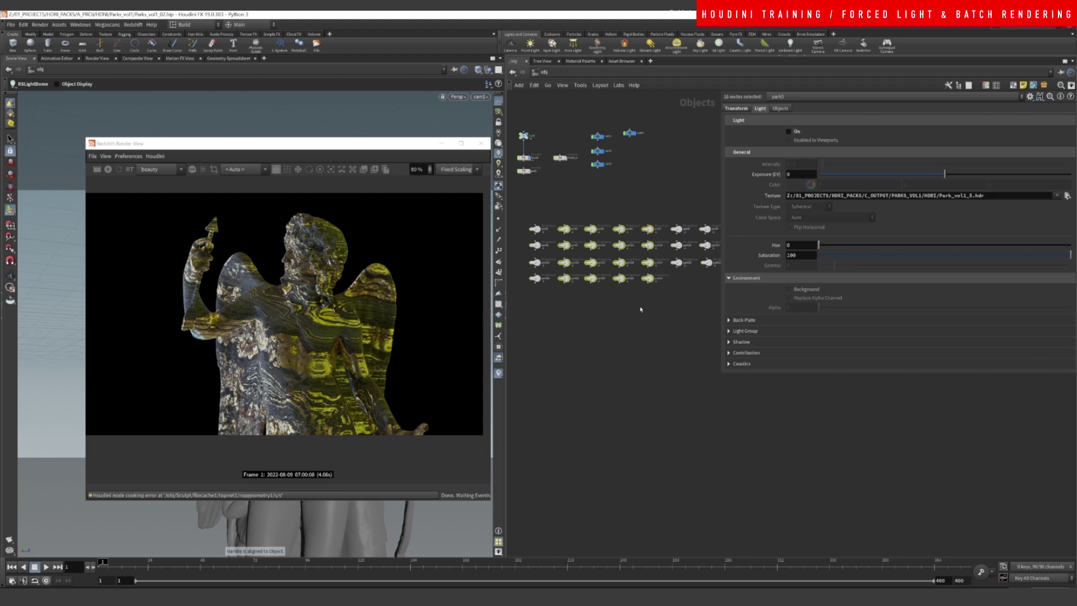
pyautogui.click(585, 355)
# Step: Switch off the park1 dome light and start a progressive render in the Redshift RenderView
pyautogui.scroll(4, 561, 247)
pyautogui.click(592, 260)
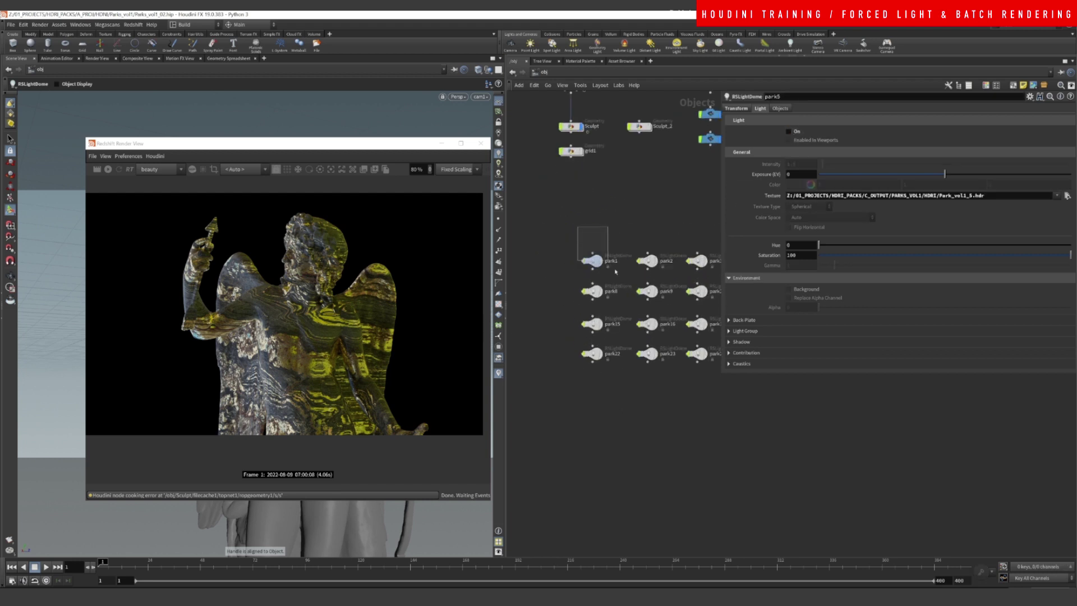
pyautogui.click(788, 131)
pyautogui.click(108, 169)
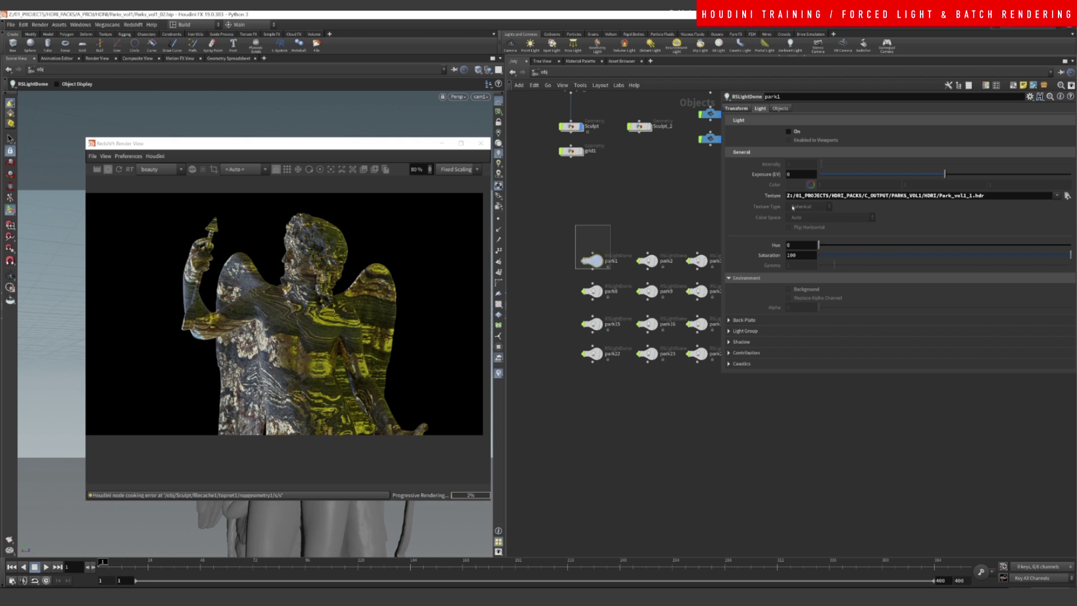
# Step: Rotate the park1 dome light to 282, -688, 82, stop the progressive render and minimize the render window
pyautogui.click(747, 109)
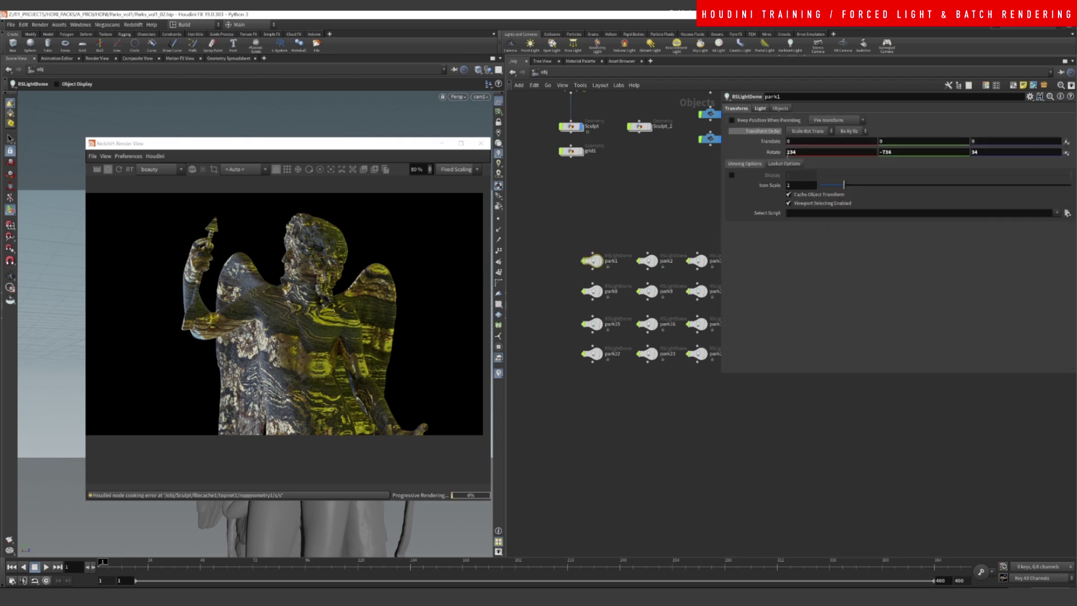
pyautogui.middleClick(769, 151)
pyautogui.moveTo(770, 152)
pyautogui.mouseDown(button='middle')
pyautogui.moveTo(770, 137)
pyautogui.moveTo(782, 137)
pyautogui.mouseUp(button='middle')
pyautogui.moveTo(858, 127); pyautogui.dragTo(954, 129, button='middle')
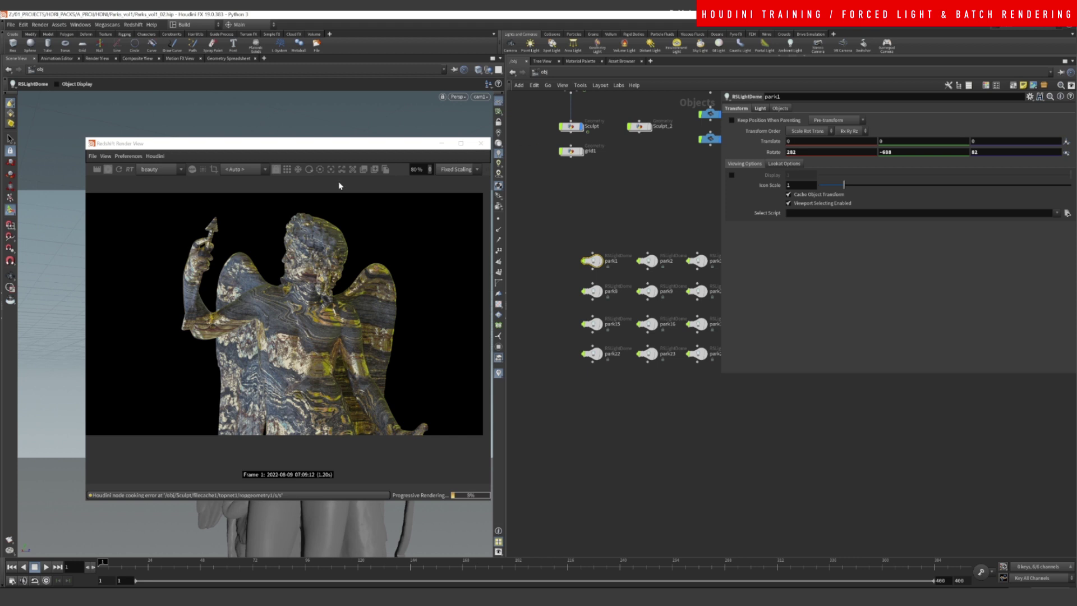
pyautogui.click(110, 170)
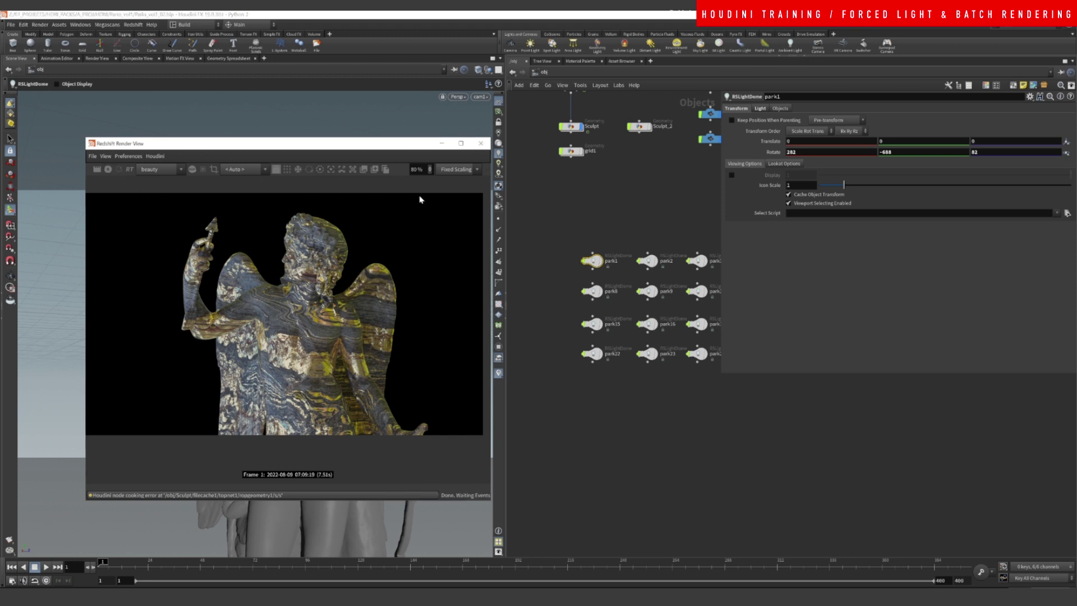
pyautogui.click(442, 143)
# Step: Select all the park dome lights in the object network and leave their On option switched off
pyautogui.click(542, 71)
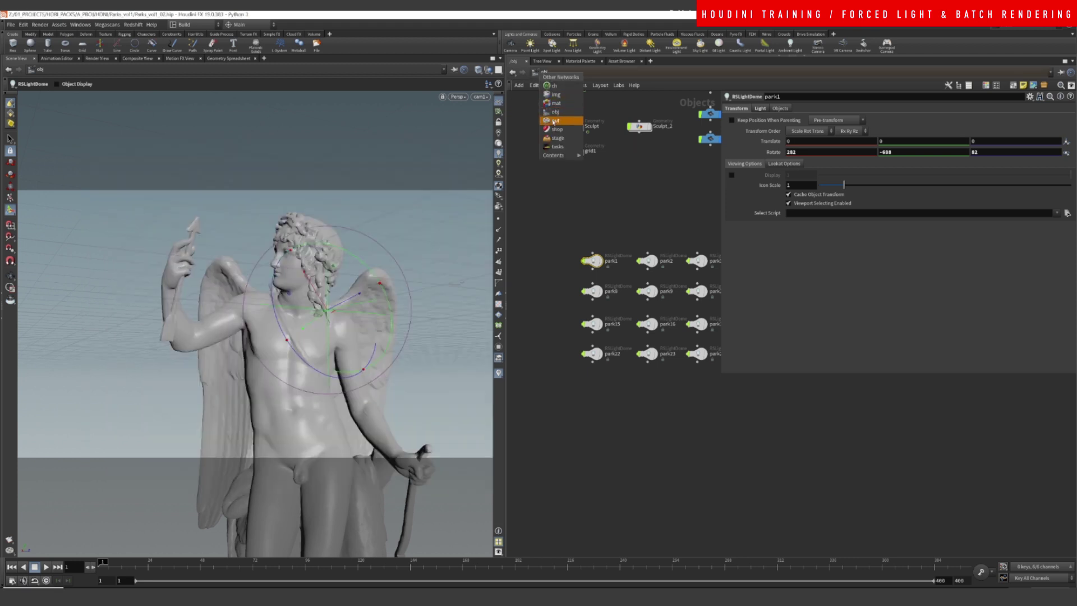
pyautogui.click(555, 228)
pyautogui.moveTo(567, 226); pyautogui.dragTo(604, 267)
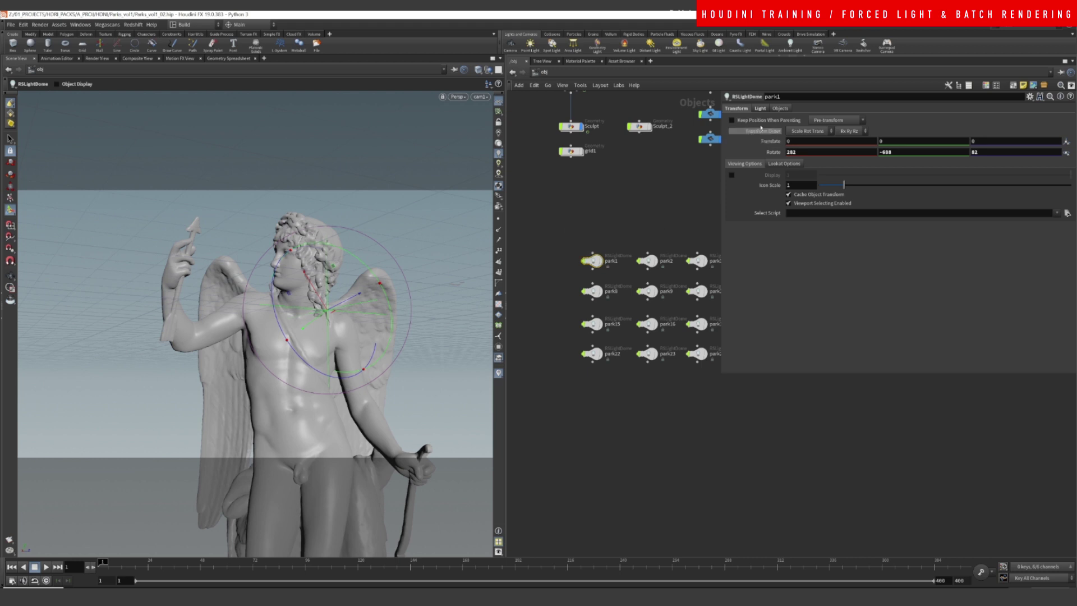
pyautogui.click(760, 108)
pyautogui.scroll(-5, 559, 226)
pyautogui.moveTo(567, 199); pyautogui.dragTo(696, 259)
pyautogui.click(802, 134)
pyautogui.click(798, 133)
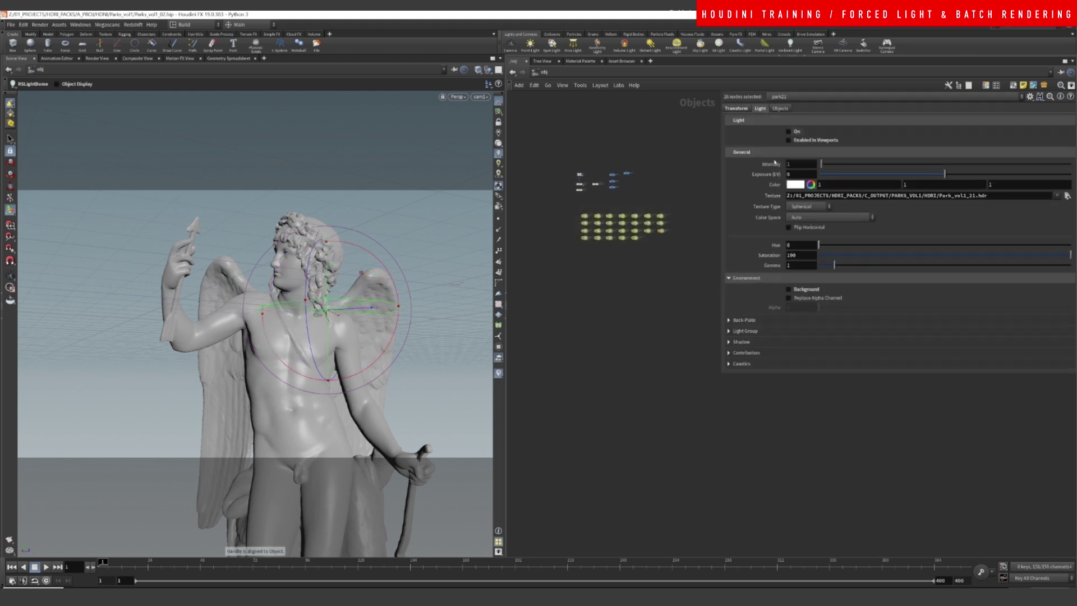
pyautogui.click(566, 136)
# Step: Return to the output network and check the Force Lights path /obj/park1 on the Park_1 output
pyautogui.click(543, 72)
pyautogui.click(556, 112)
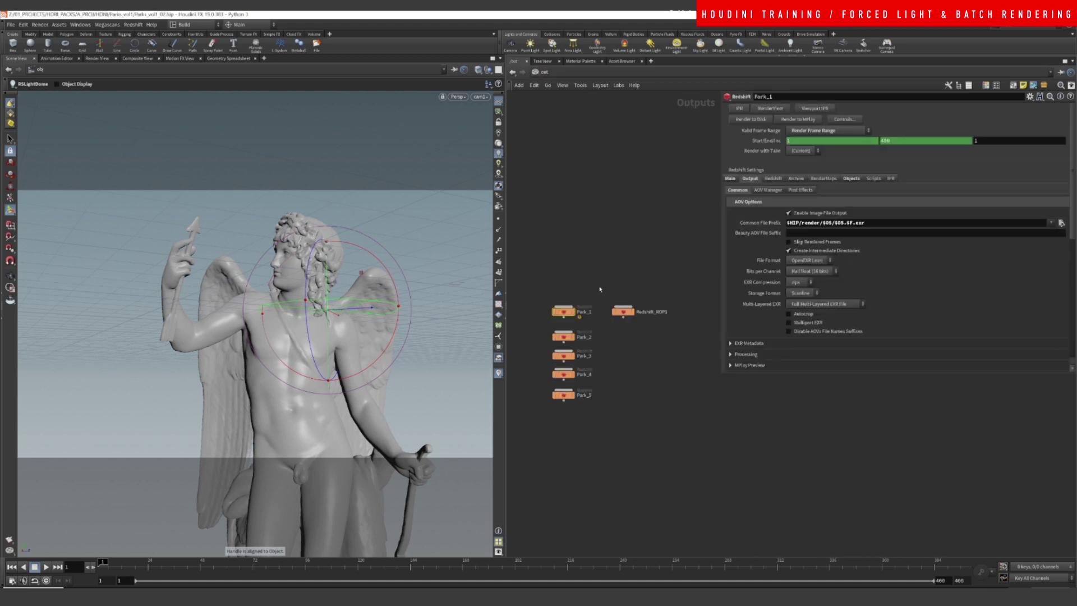
pyautogui.click(851, 178)
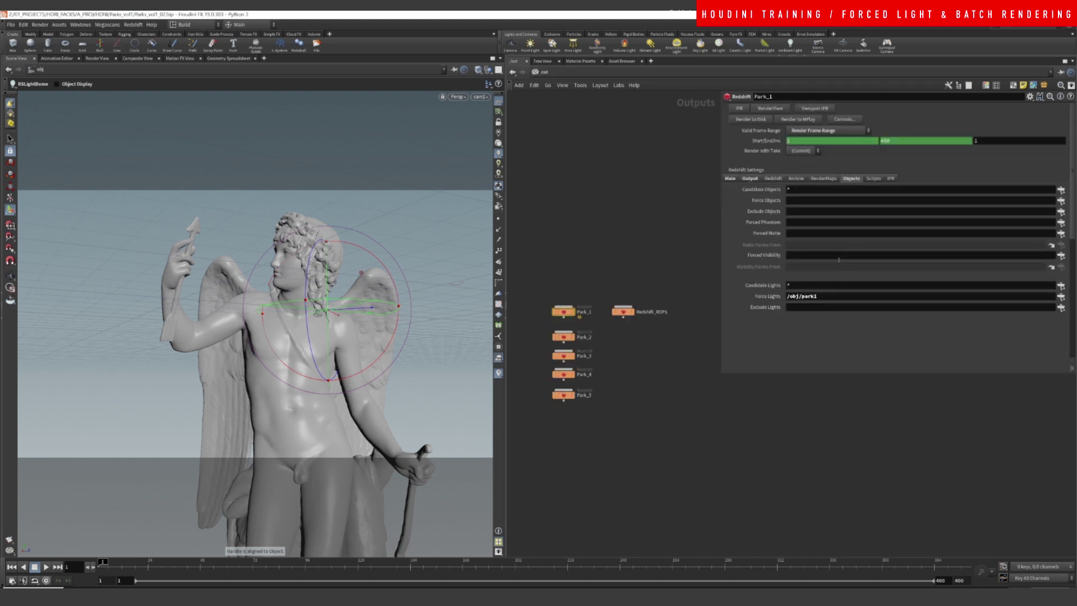
pyautogui.moveTo(823, 297); pyautogui.dragTo(787, 299)
pyautogui.click(804, 298)
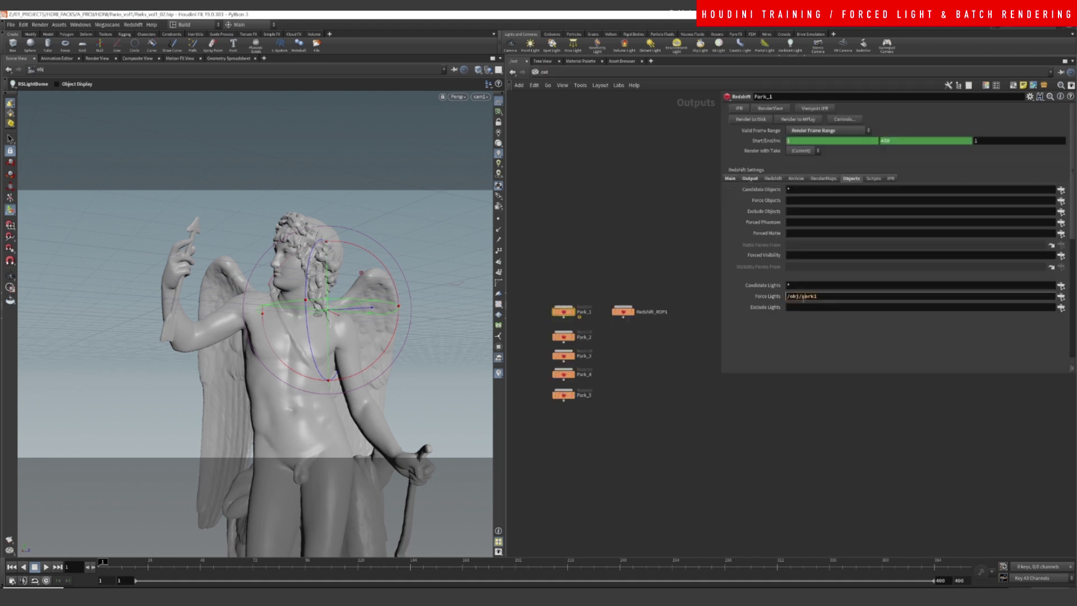
pyautogui.click(693, 316)
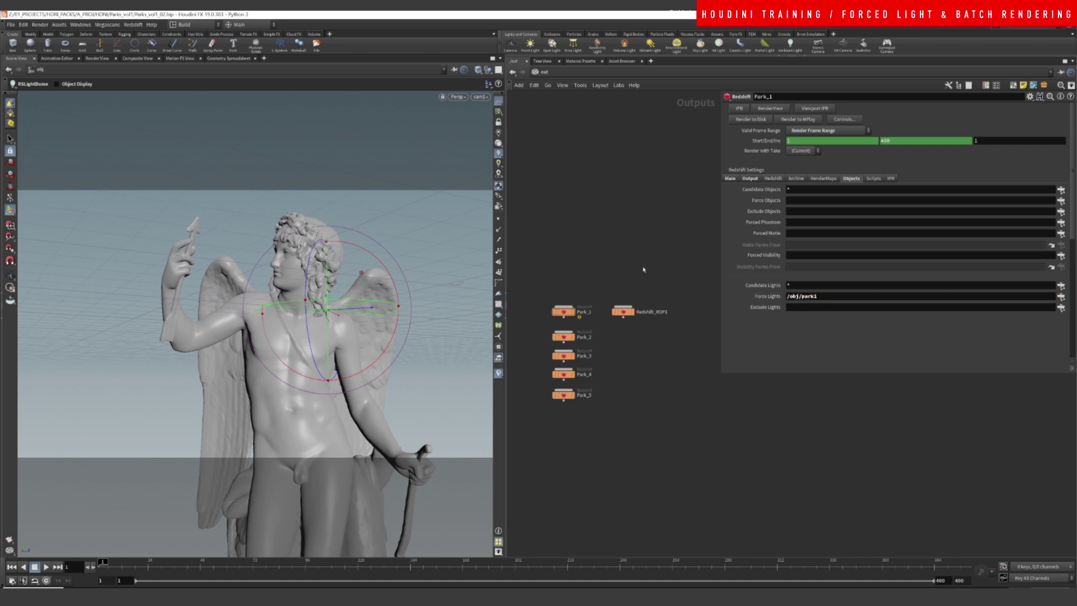
# Step: Move the Park_1 and Park_2 output nodes below the other outputs, with Park_2 under Park_1
pyautogui.moveTo(611, 236); pyautogui.dragTo(596, 122, button='middle')
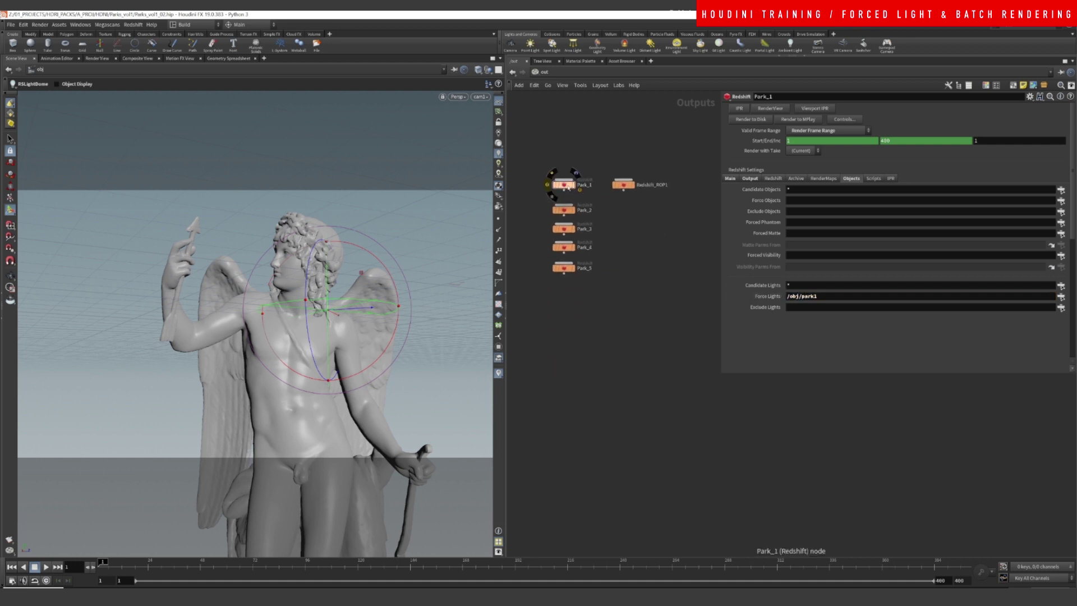
pyautogui.moveTo(565, 189); pyautogui.dragTo(579, 376)
pyautogui.moveTo(578, 375); pyautogui.dragTo(578, 289, button='middle')
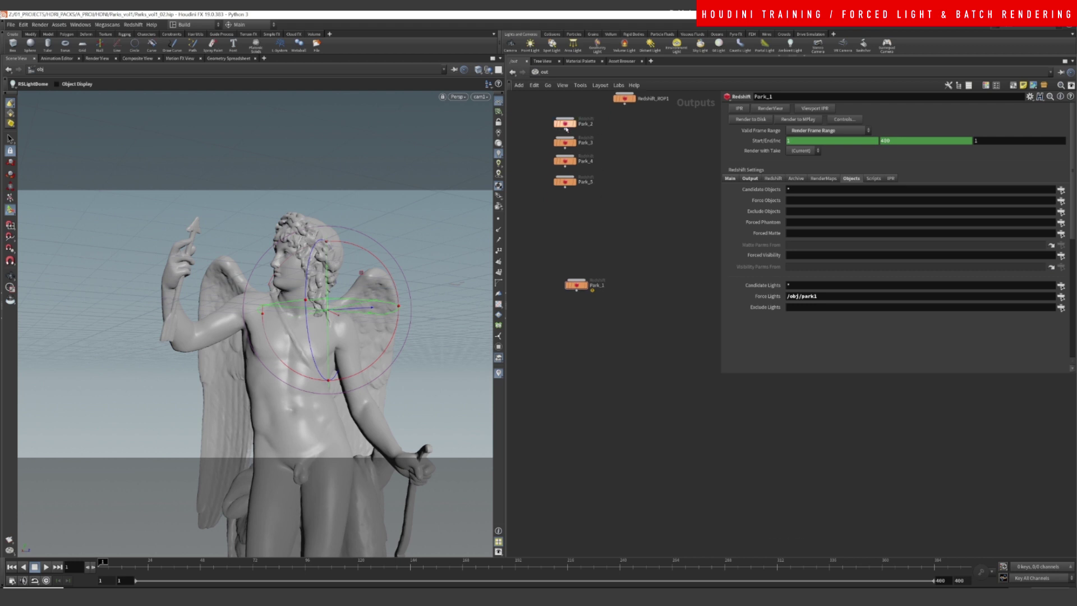
pyautogui.moveTo(564, 124); pyautogui.dragTo(573, 308)
# Step: Copy the Common File Prefix $HIP/render/$OS/$OS.$F.exr from the Park_1 output to the Park_2 output
pyautogui.scroll(5, 581, 329)
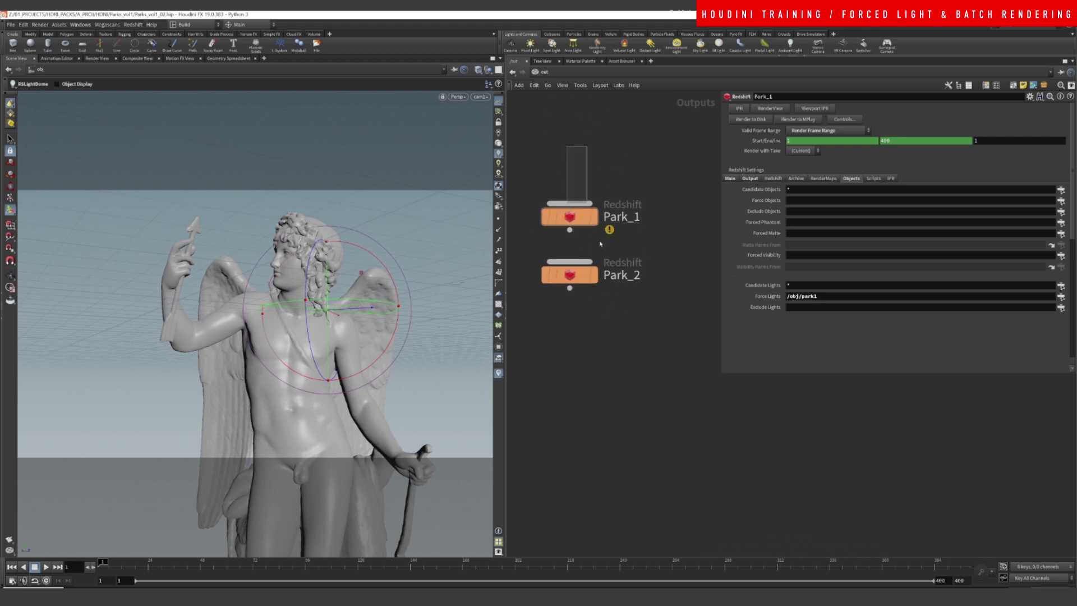
pyautogui.click(750, 178)
pyautogui.doubleClick(823, 222)
pyautogui.hotkey('ctrl', 'c')
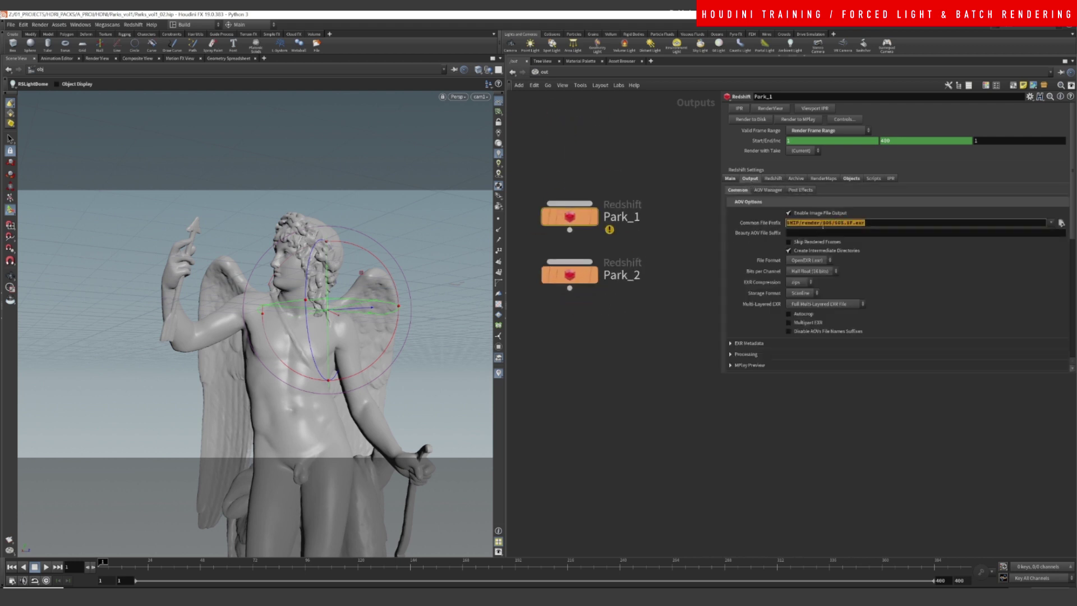
pyautogui.click(570, 275)
pyautogui.click(750, 179)
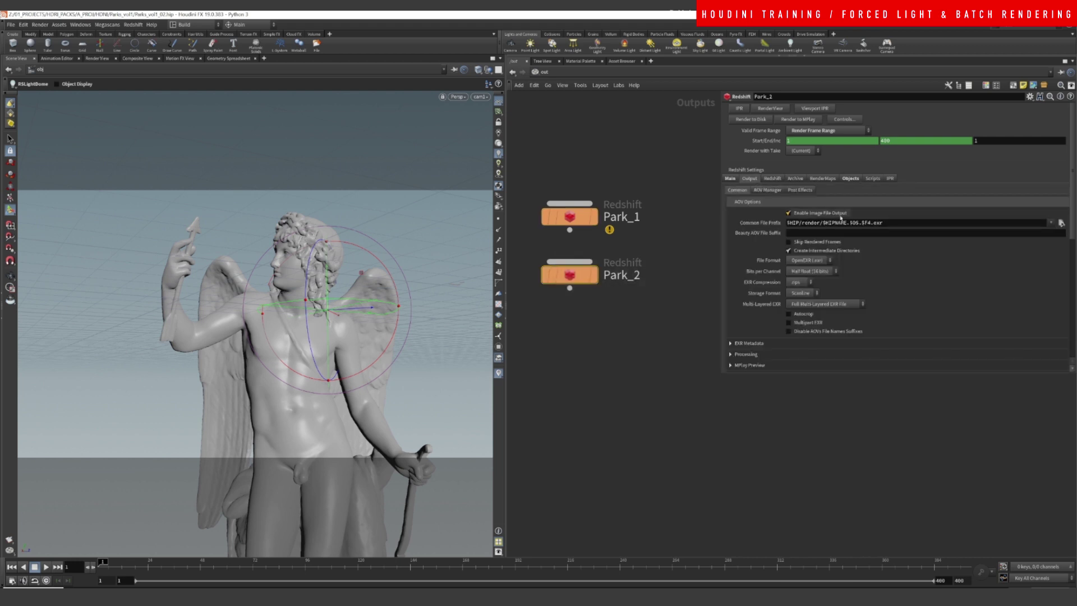
pyautogui.doubleClick(886, 223)
pyautogui.hotkey('ctrl', 'v')
# Step: Select the Park_1 and Park_2 outputs together and check their Non-Blocking Current Frame Rendering option in the main Redshift settings
pyautogui.scroll(-3, 588, 355)
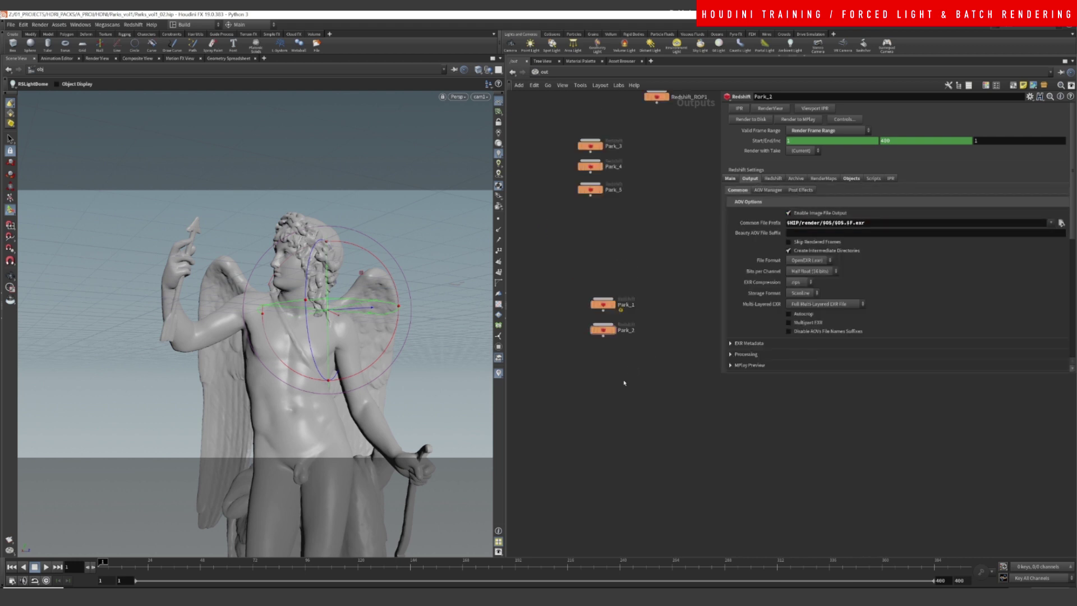
pyautogui.scroll(2, 588, 355)
pyautogui.moveTo(552, 227); pyautogui.dragTo(600, 379)
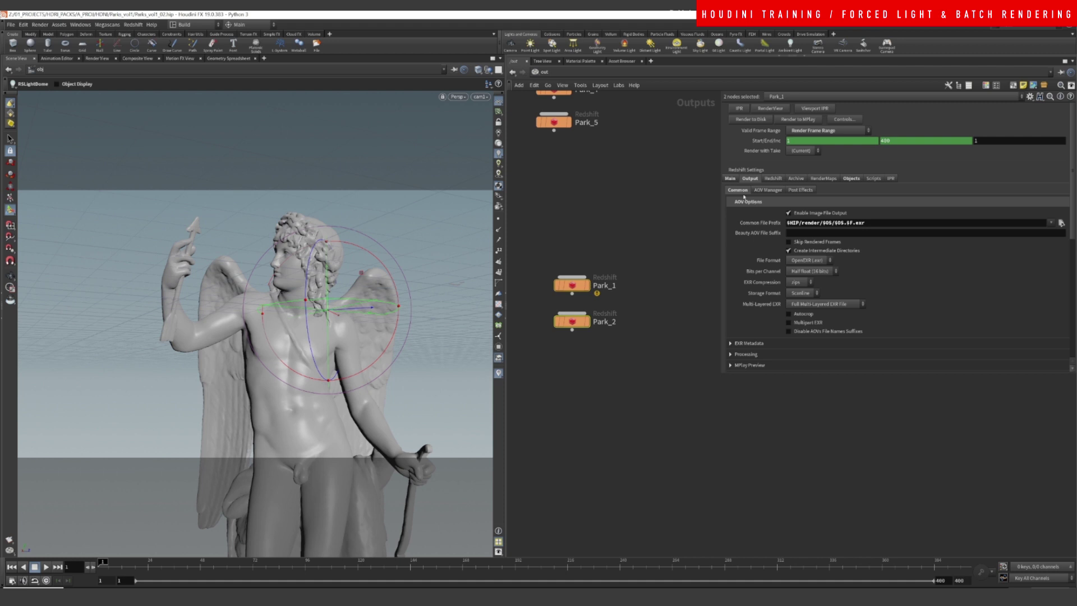
pyautogui.click(731, 178)
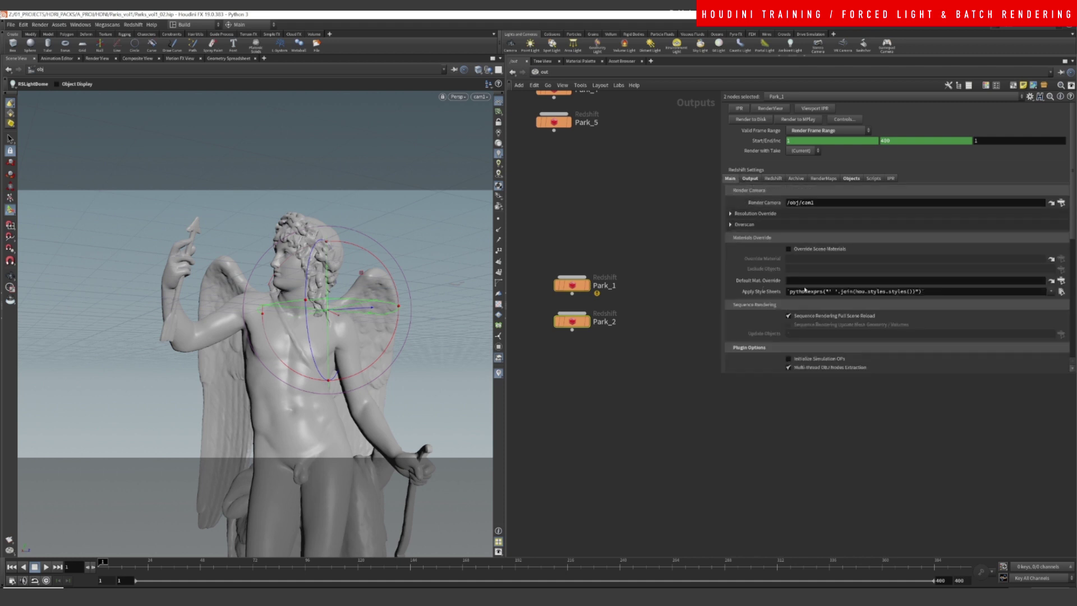
pyautogui.scroll(-5, 948, 262)
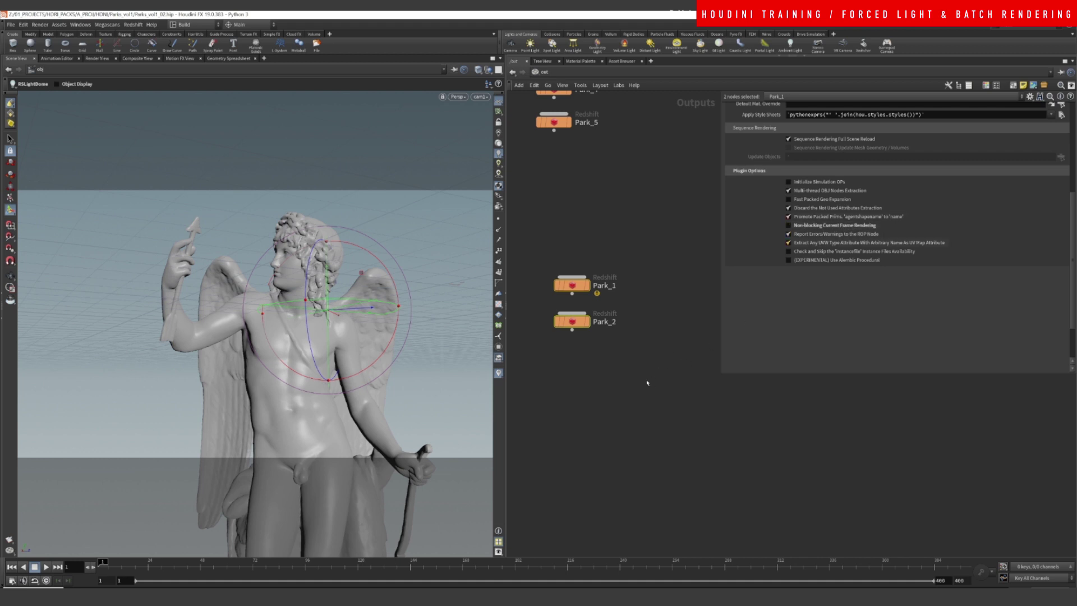
# Step: Add a Merge node beside the Park outputs and connect both Park_1 and Park_2 to its input
pyautogui.press('Tab')
pyautogui.write('mer')
pyautogui.press('Return')
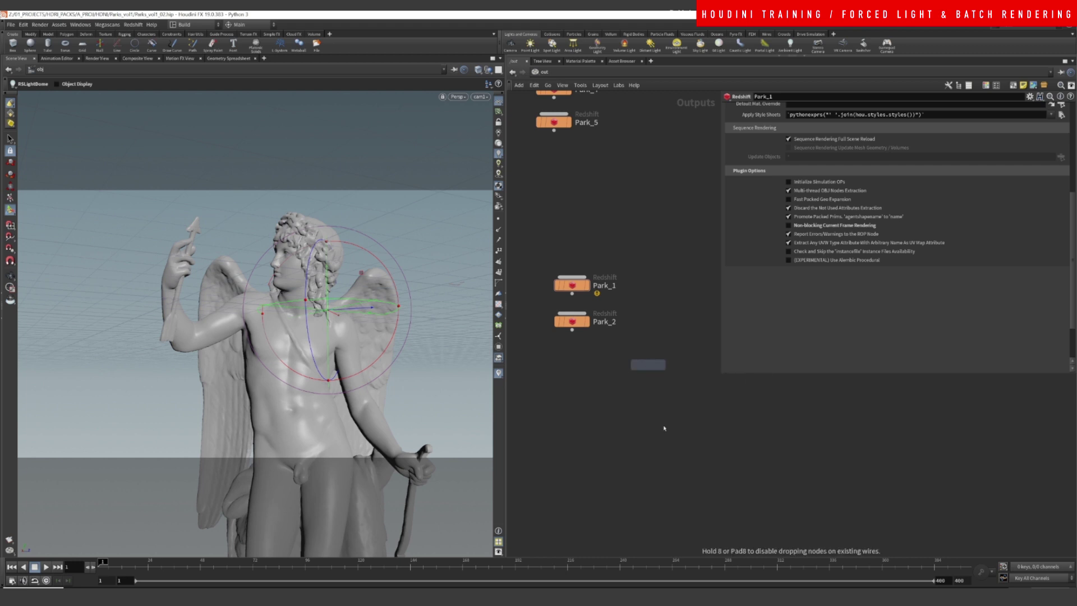
pyautogui.click(675, 360)
pyautogui.moveTo(534, 202); pyautogui.dragTo(596, 405)
pyautogui.click(572, 294)
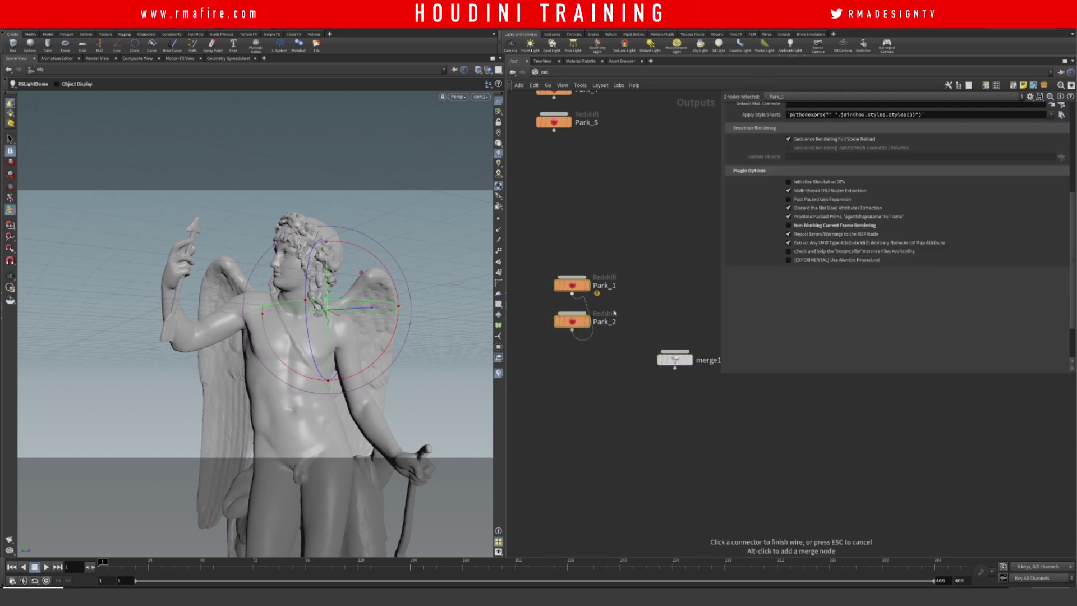
pyautogui.click(675, 352)
pyautogui.moveTo(664, 290); pyautogui.dragTo(624, 271, button='middle')
# Step: Try the Node by Node render order in the merge node's render controls and cancel the dialog
pyautogui.click(635, 341)
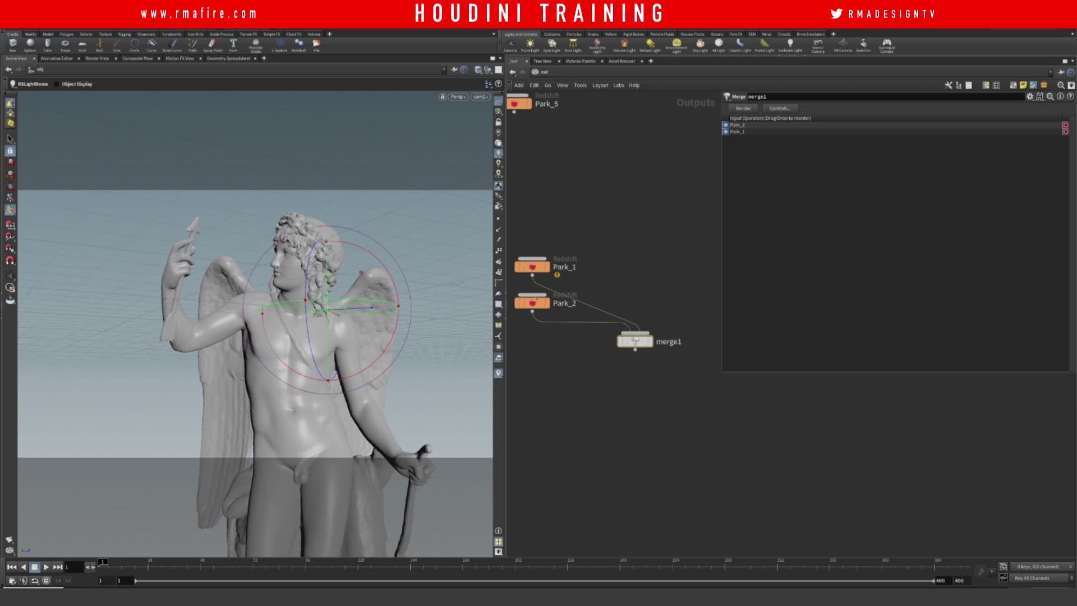
pyautogui.click(777, 109)
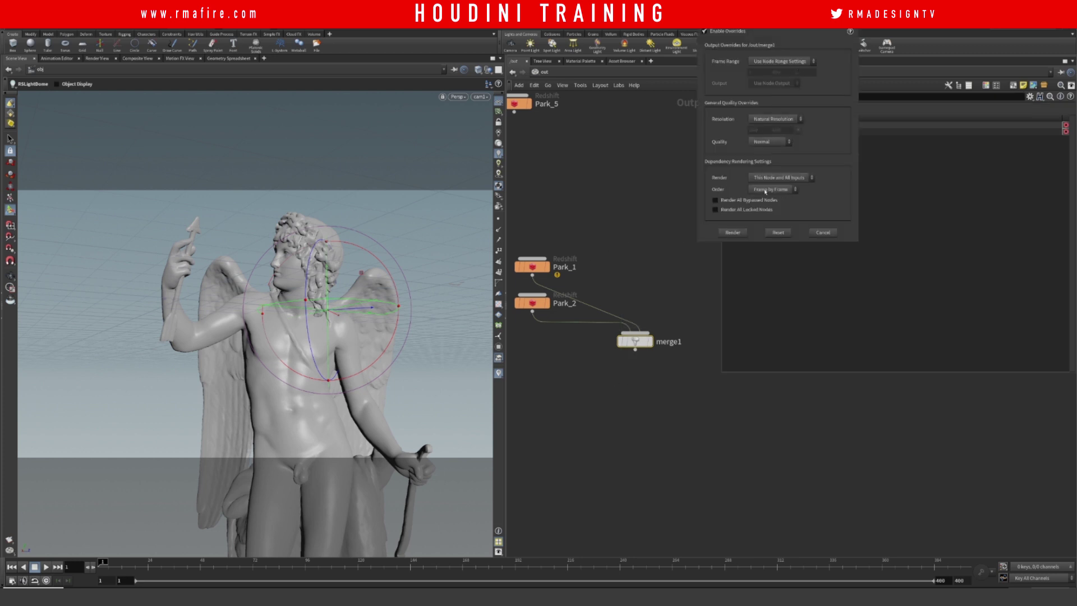
pyautogui.click(784, 190)
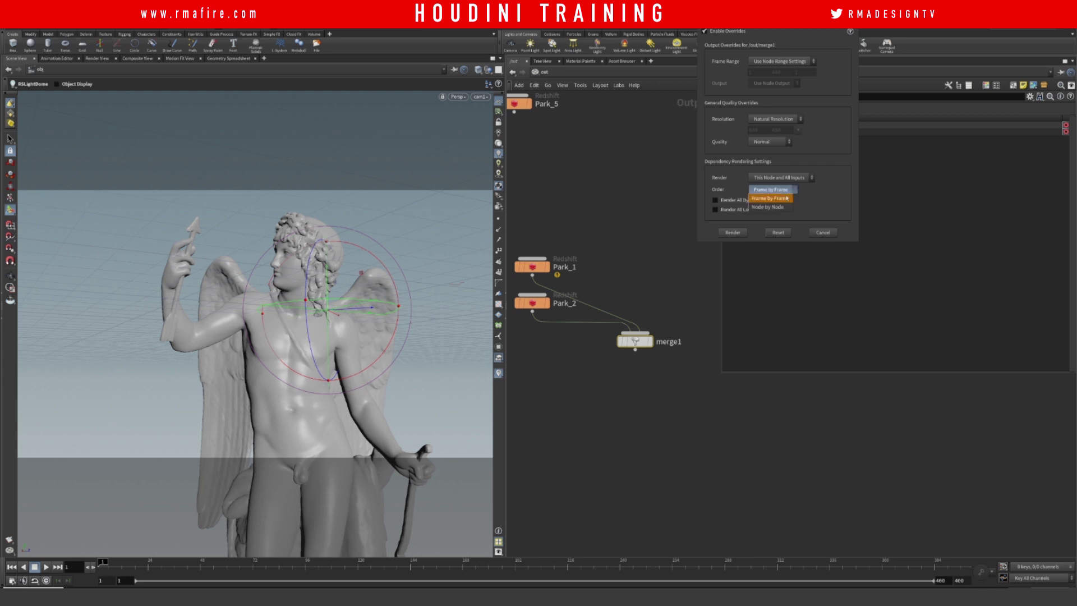
pyautogui.click(789, 207)
pyautogui.click(823, 233)
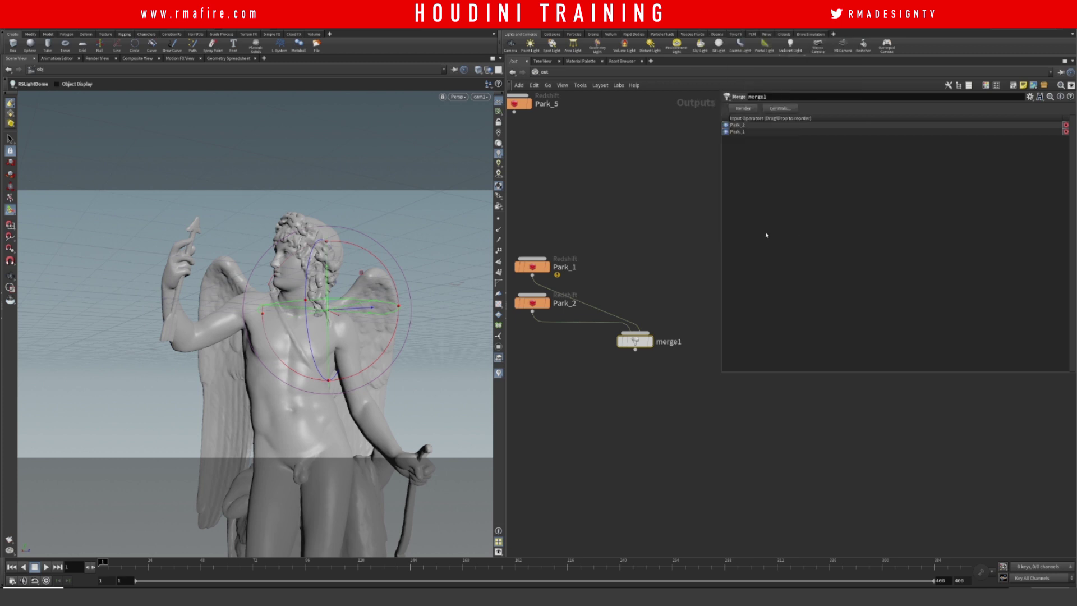
pyautogui.click(543, 266)
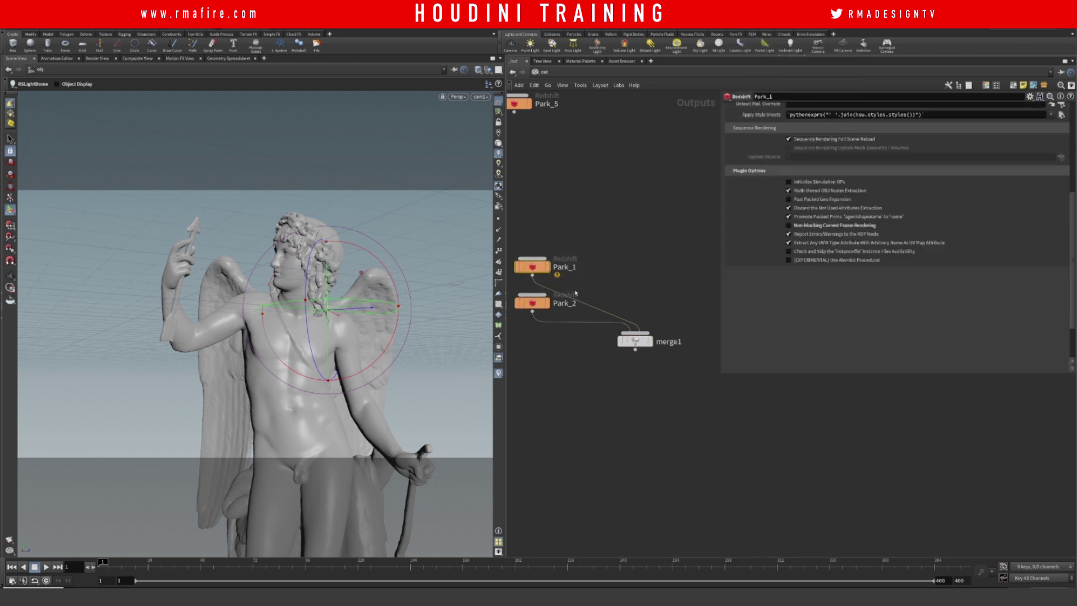
pyautogui.click(539, 303)
pyautogui.click(533, 248)
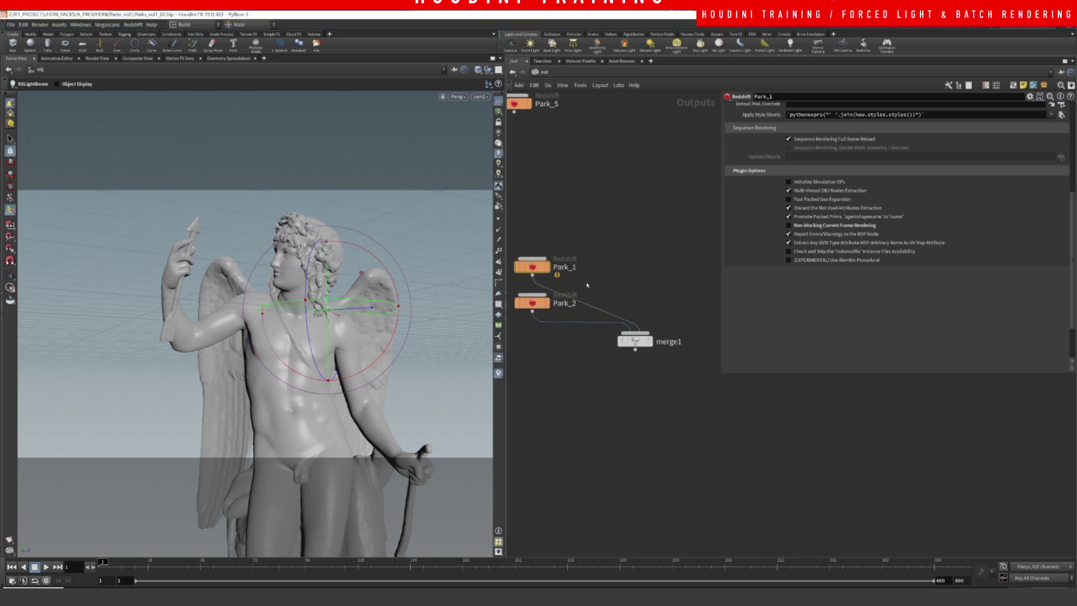
pyautogui.moveTo(563, 214); pyautogui.dragTo(527, 269)
pyautogui.moveTo(590, 281); pyautogui.dragTo(531, 329)
pyautogui.moveTo(581, 231); pyautogui.dragTo(530, 278)
pyautogui.moveTo(595, 285); pyautogui.dragTo(533, 323)
pyautogui.moveTo(585, 229); pyautogui.dragTo(533, 276)
pyautogui.moveTo(598, 273); pyautogui.dragTo(534, 325)
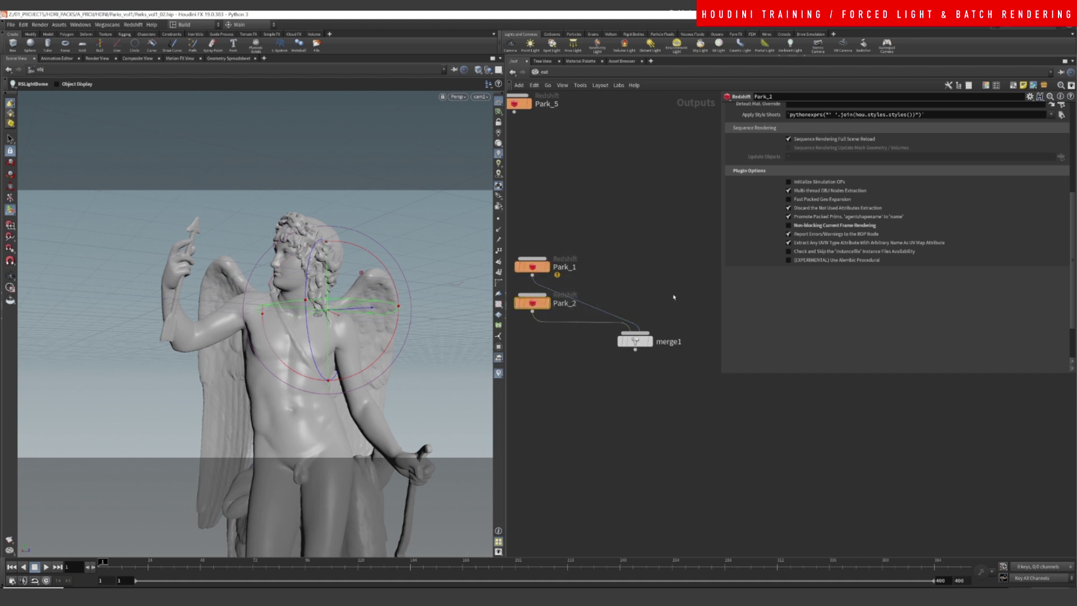